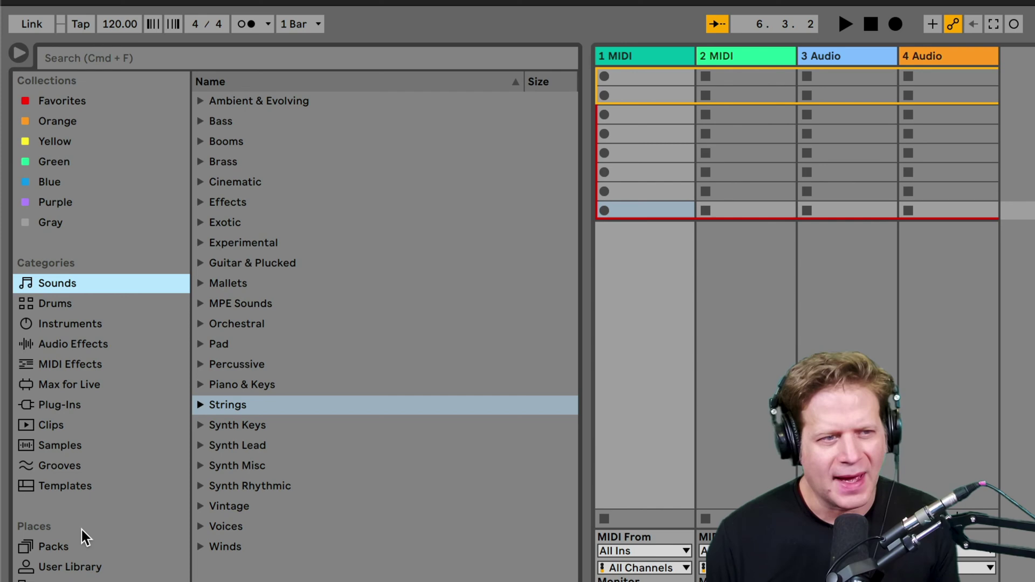
Step: Switch the browser from the drum kit category to the installed Packs list
click(72, 301)
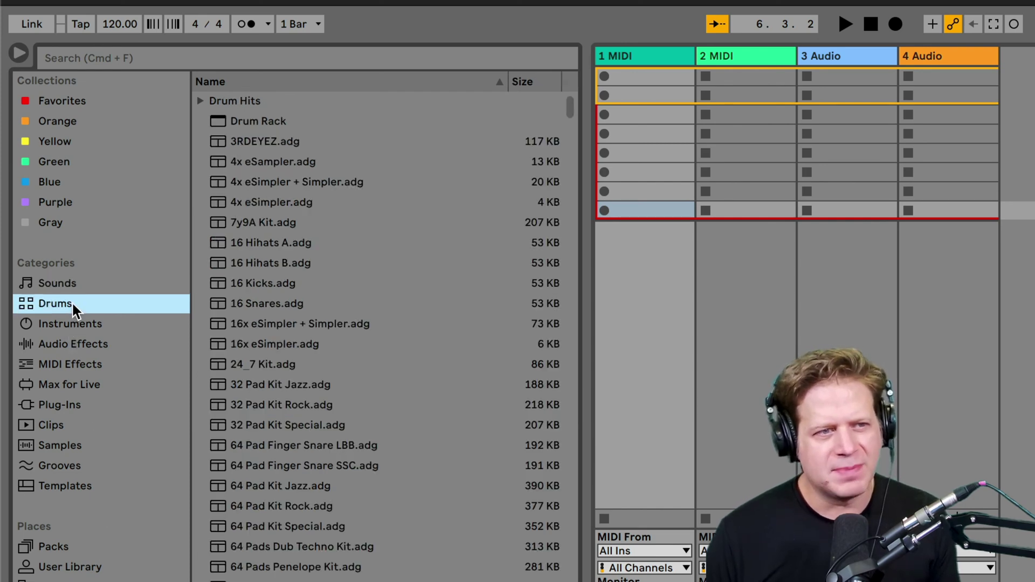
drag(571, 106, 573, 579)
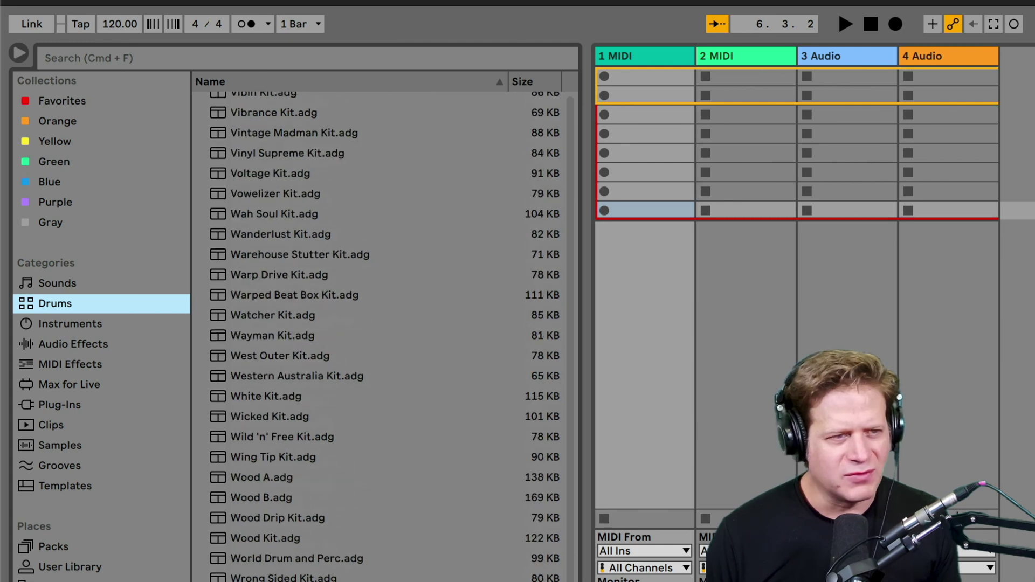
click(72, 549)
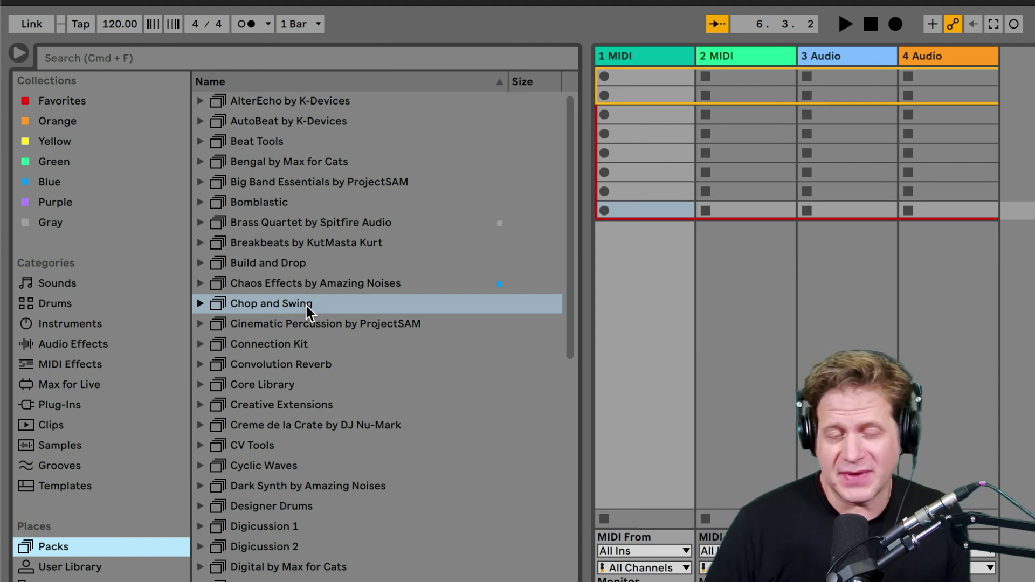
Step: Expand Chop and Swing > Drums and preview Kingsway, Moonlight and finally Move Up Kit
click(201, 306)
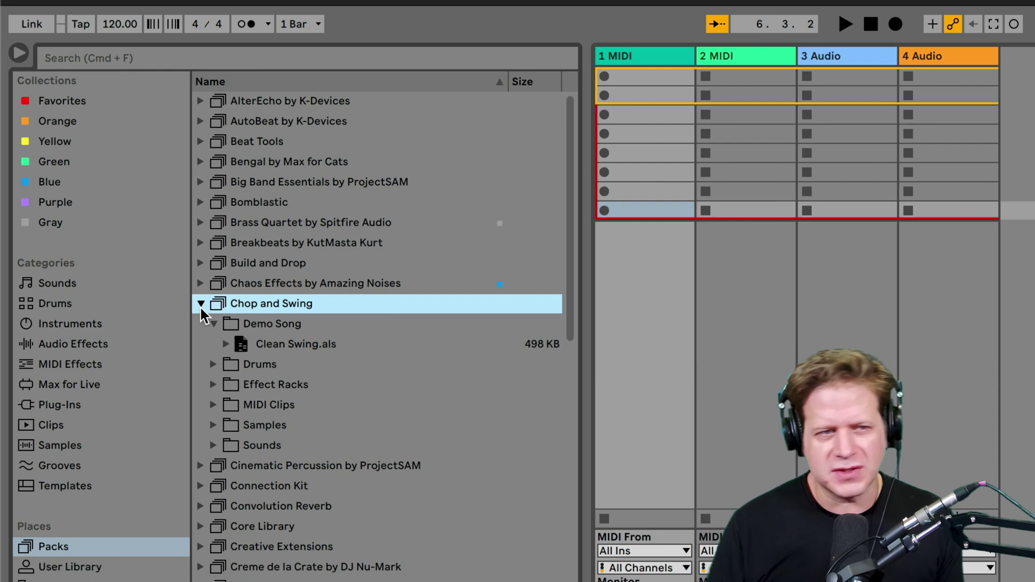
click(212, 324)
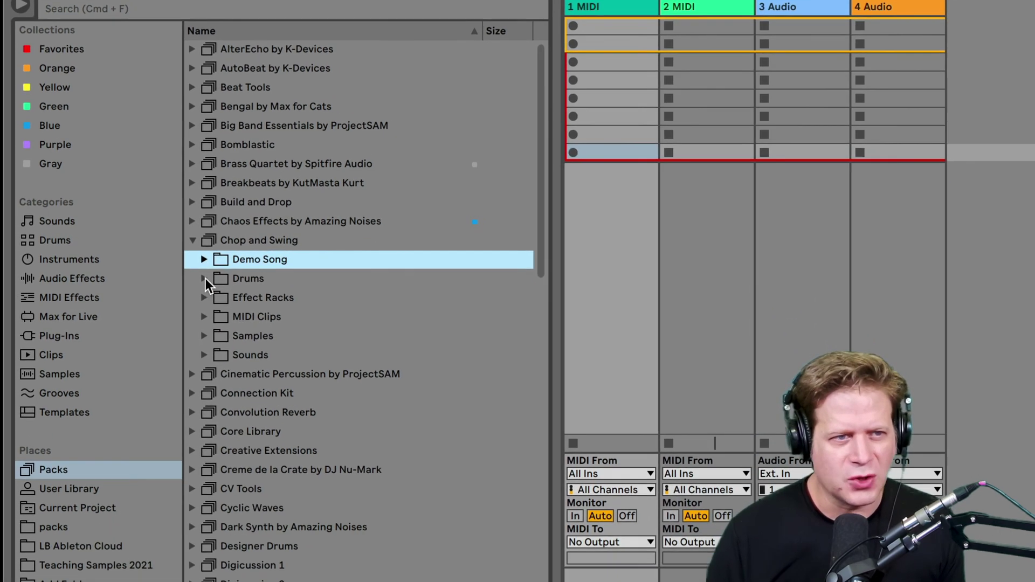
click(212, 344)
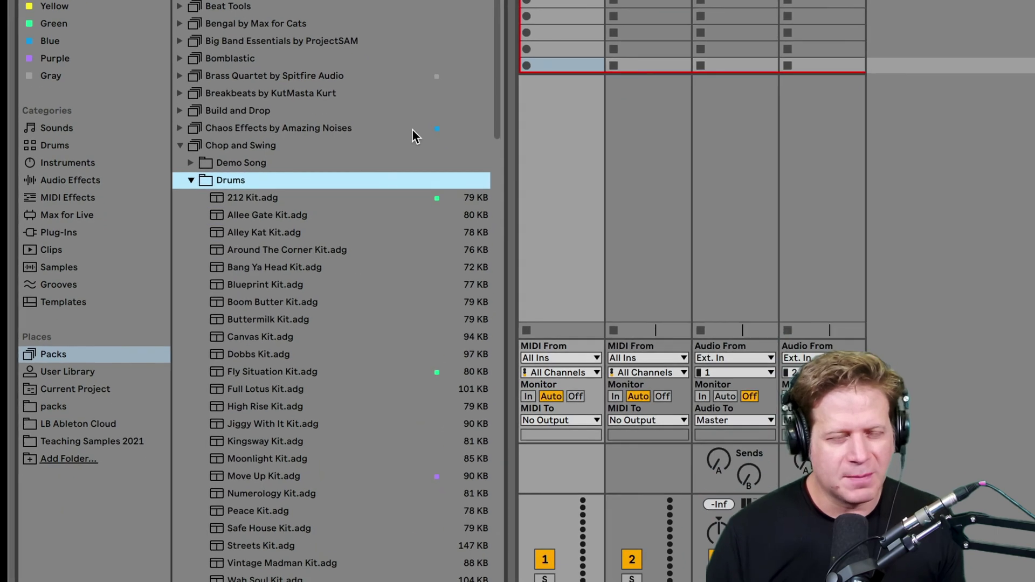
scroll(423, 159, down, 4)
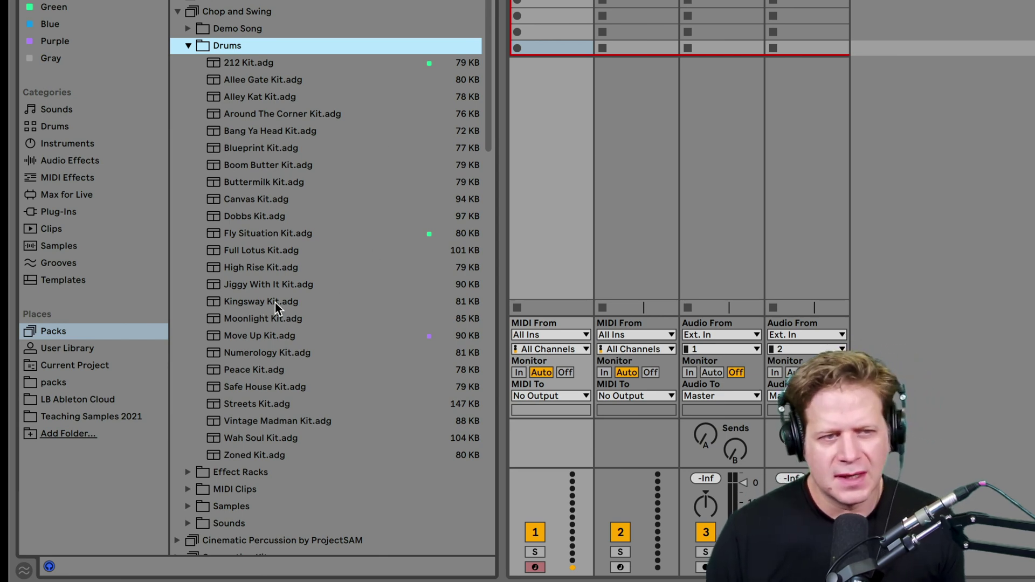
click(275, 302)
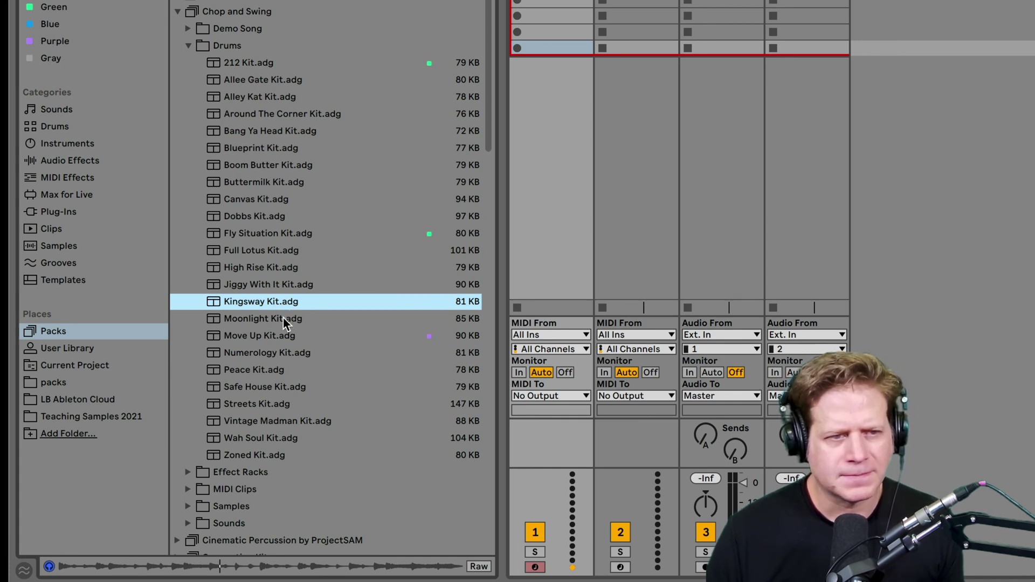
click(283, 318)
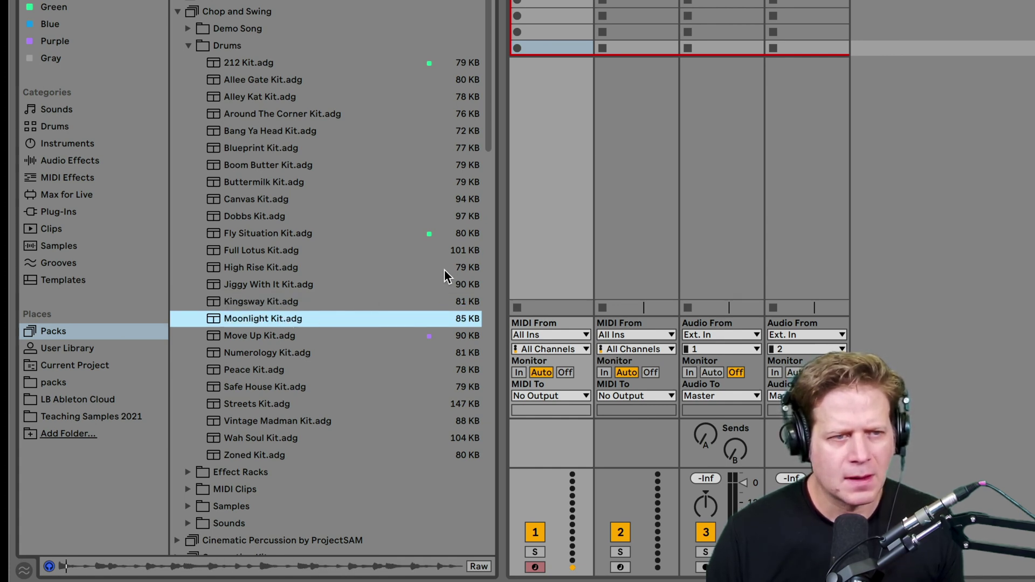
click(302, 332)
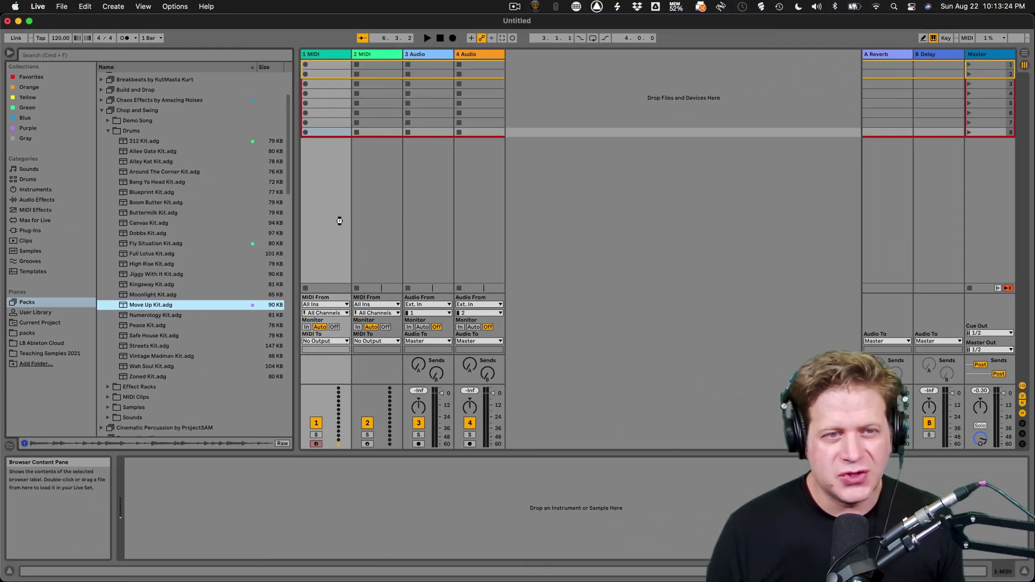
Step: Load Move Up Kit.adg onto track 1 and audition its Kick, Rim and Snare 1 pads
key(Return)
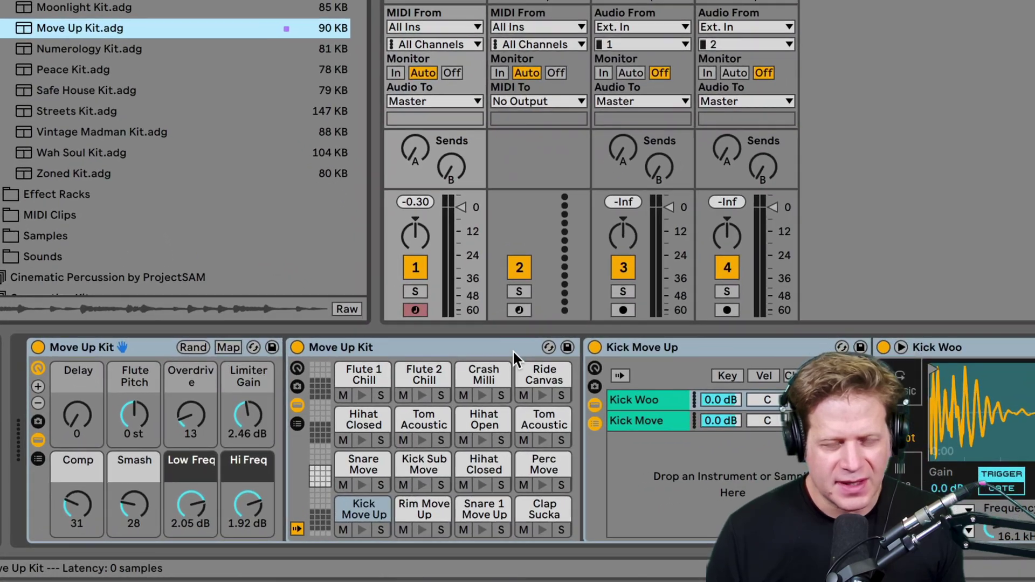
click(362, 531)
click(422, 530)
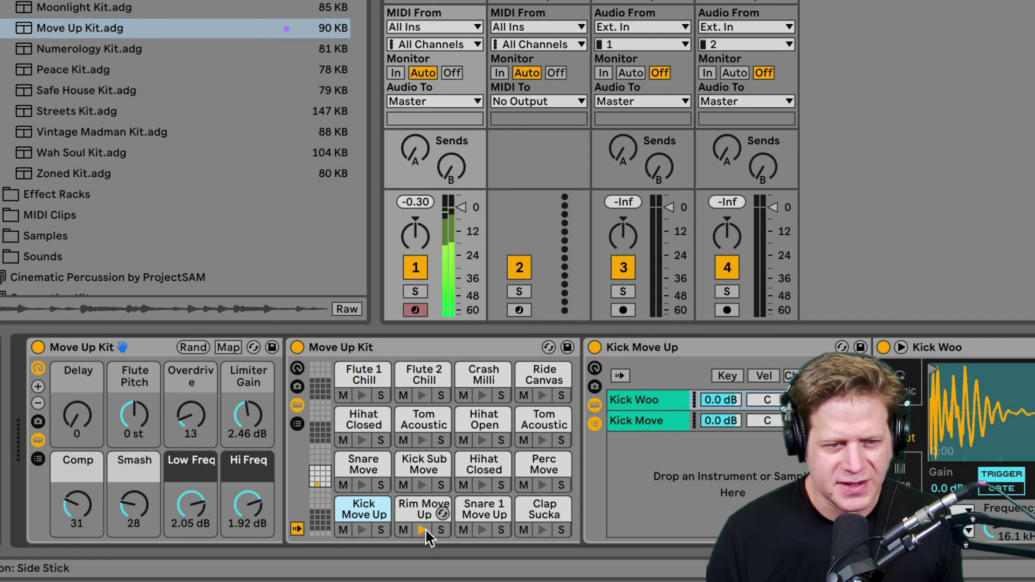
click(478, 530)
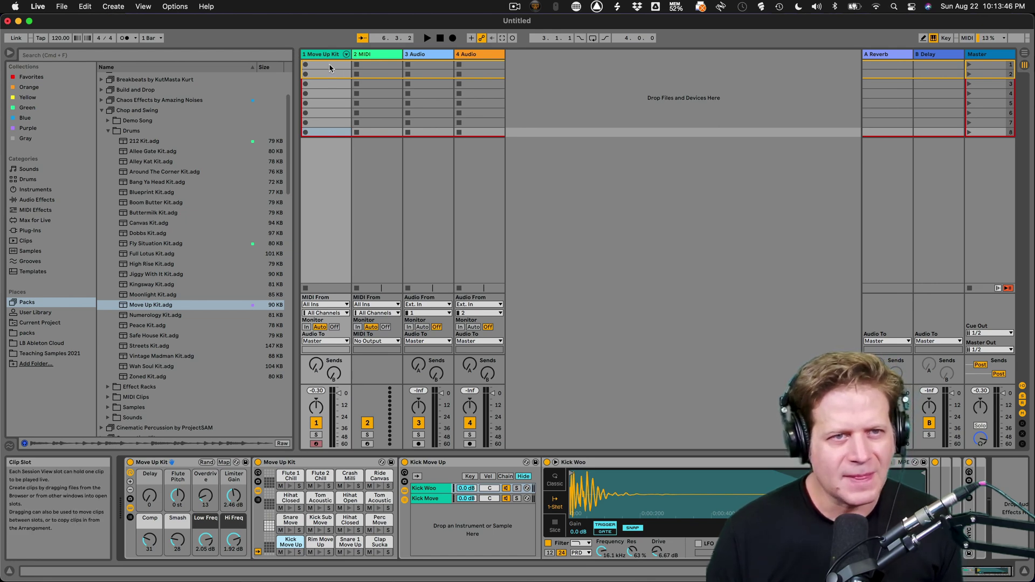
Step: Create an empty MIDI clip in track 1's first slot with loop length 1.0.0, zoomed to one bar
double_click(329, 63)
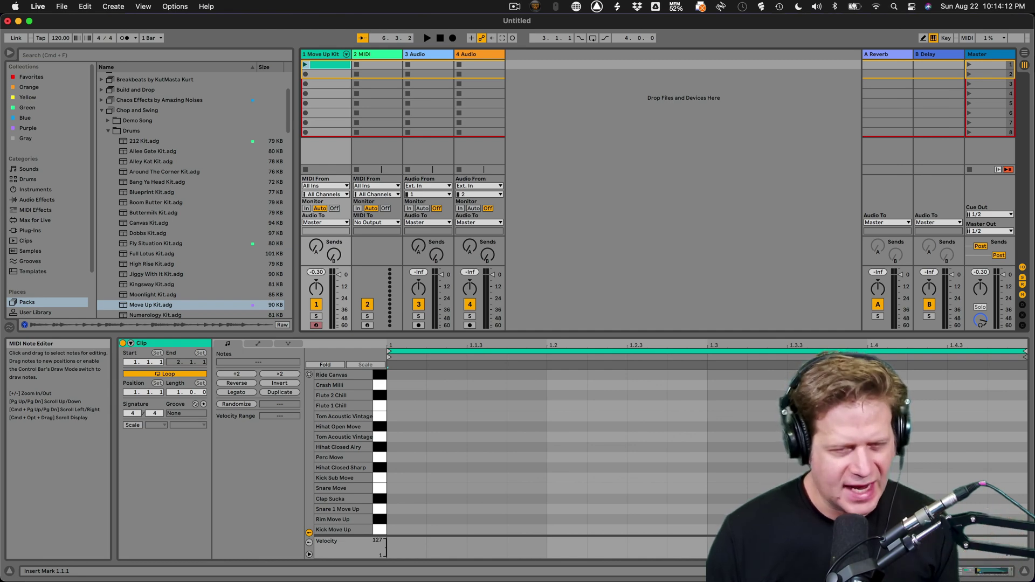
key(shift+Tab)
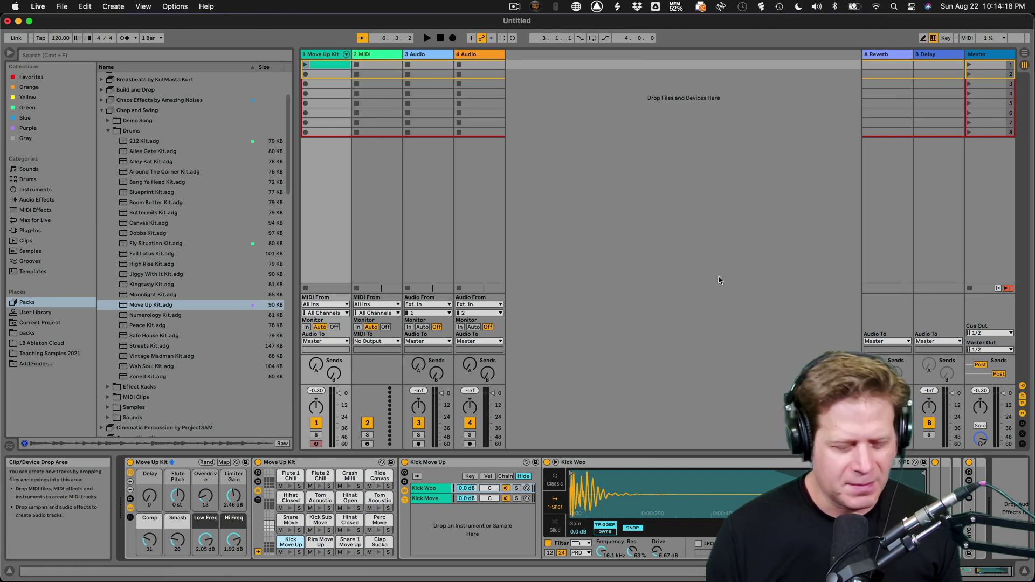
key(shift+Tab)
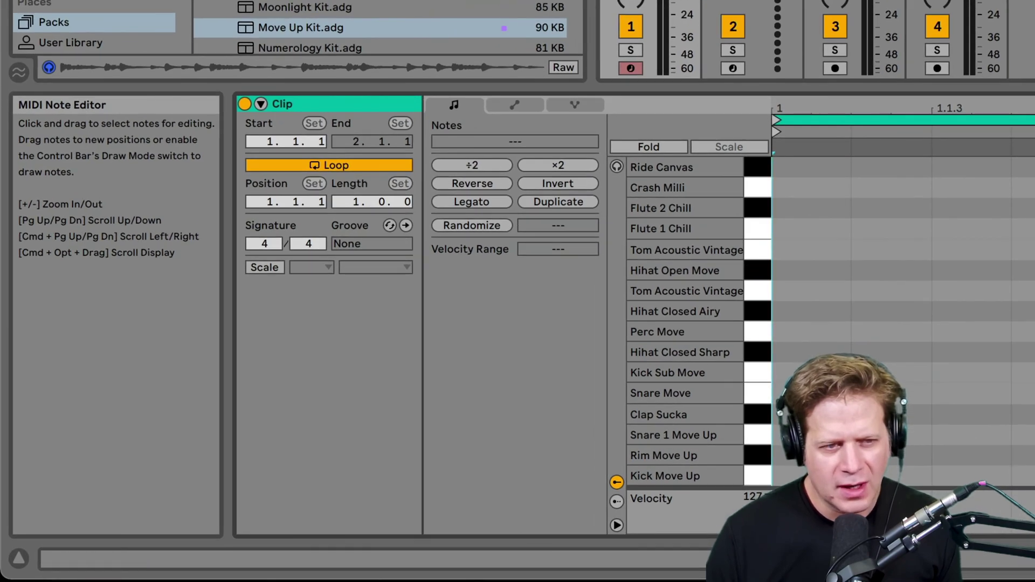
drag(358, 199, 357, 190)
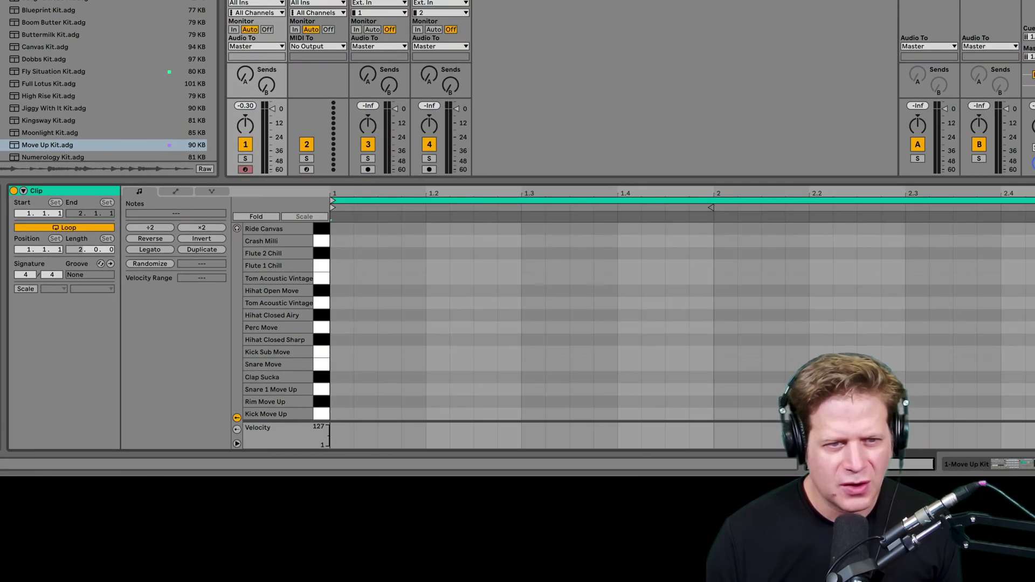
key(Up)
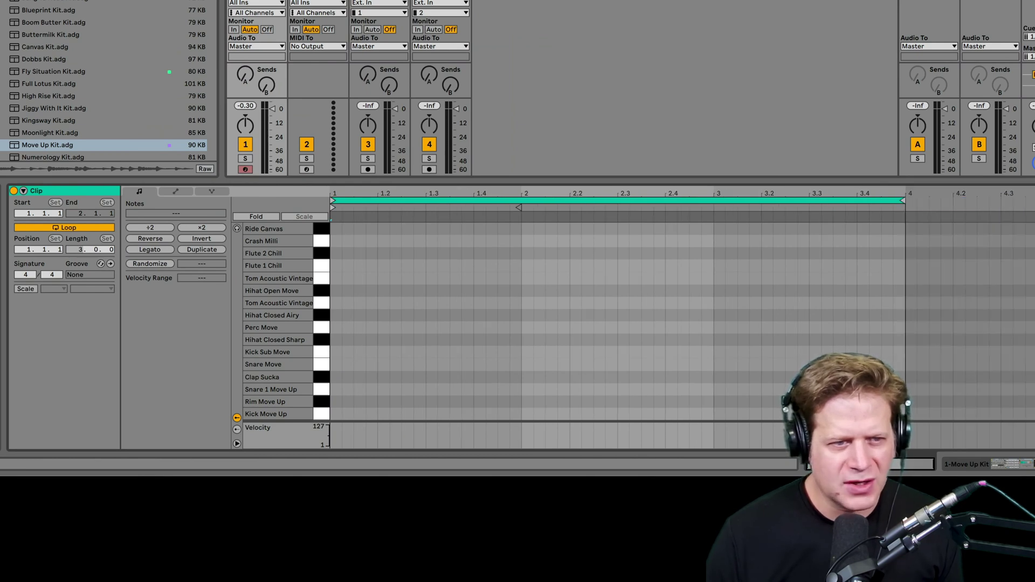
key(Down)
key(Down)
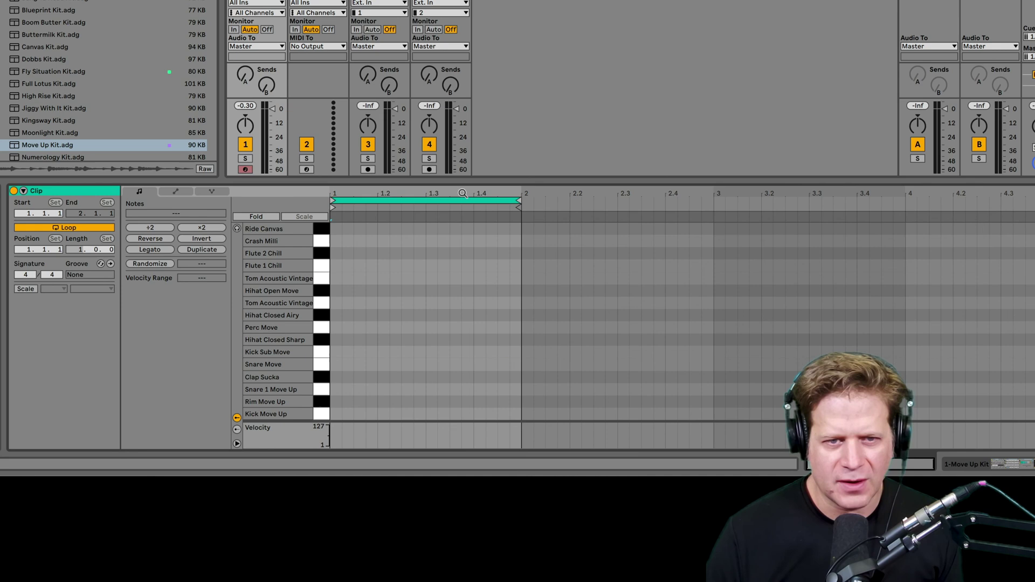
drag(462, 193, 463, 228)
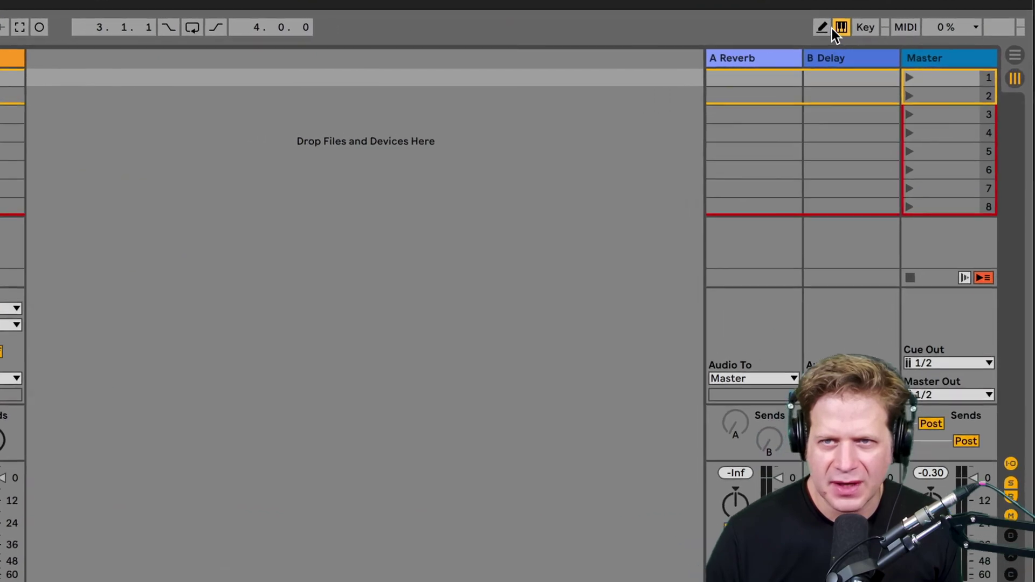
Step: Turn on Draw Mode and launch the empty one-bar clip so it loops
click(822, 27)
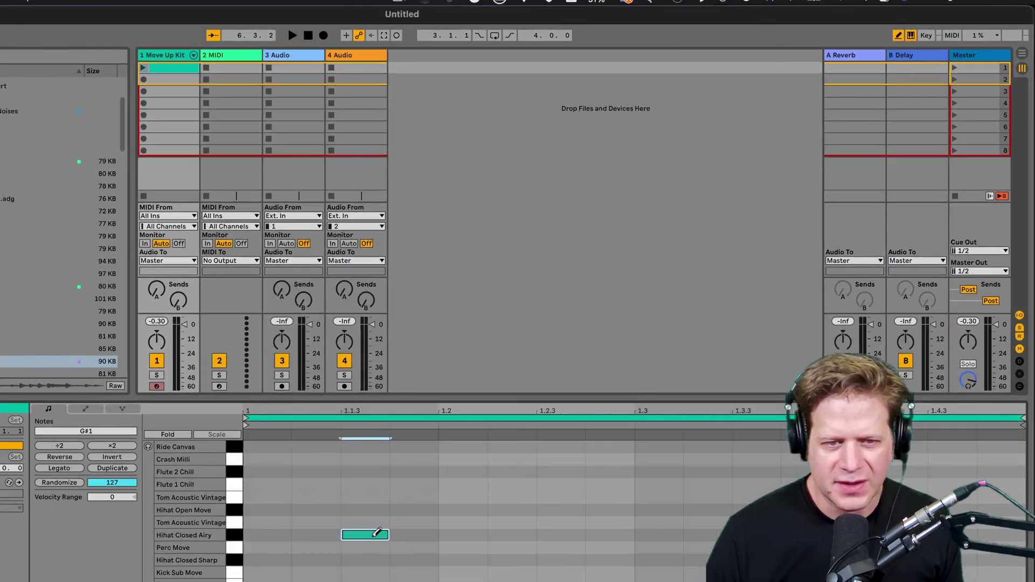
click(592, 467)
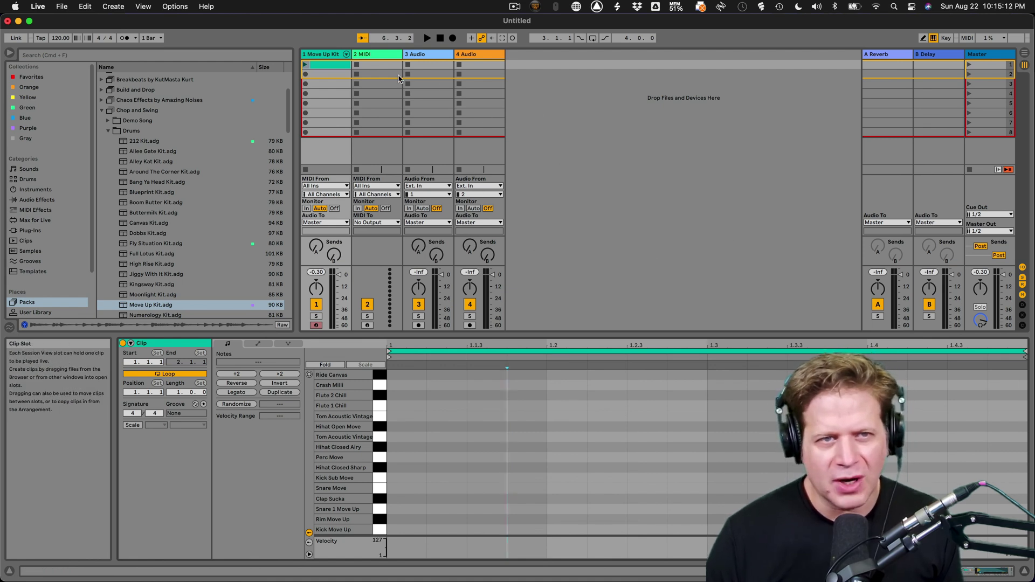
click(305, 65)
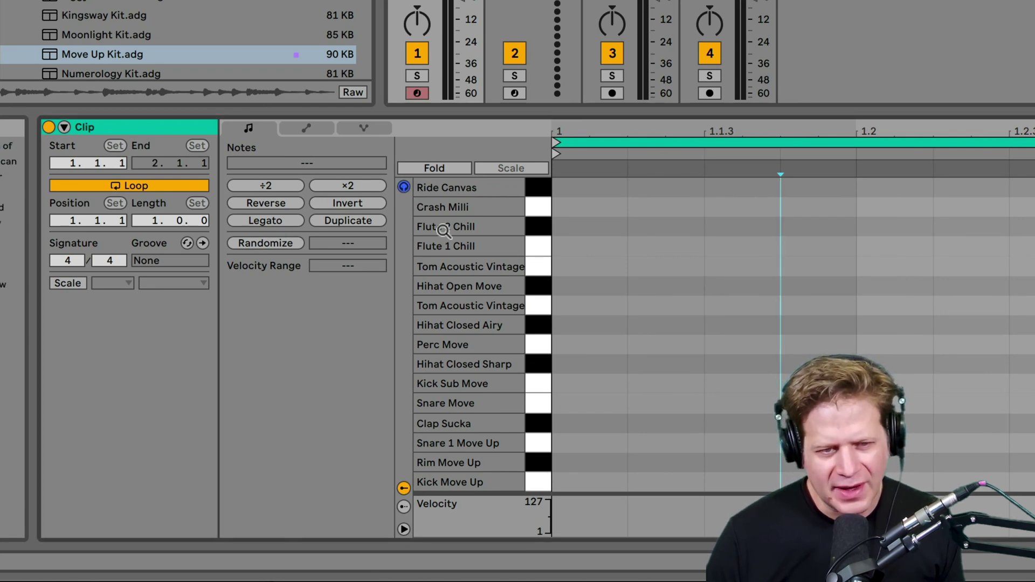
Step: Audition Kick Move Up, Snare Move and Kick Sub Move from the piano keys, then enable Draw Mode
click(536, 485)
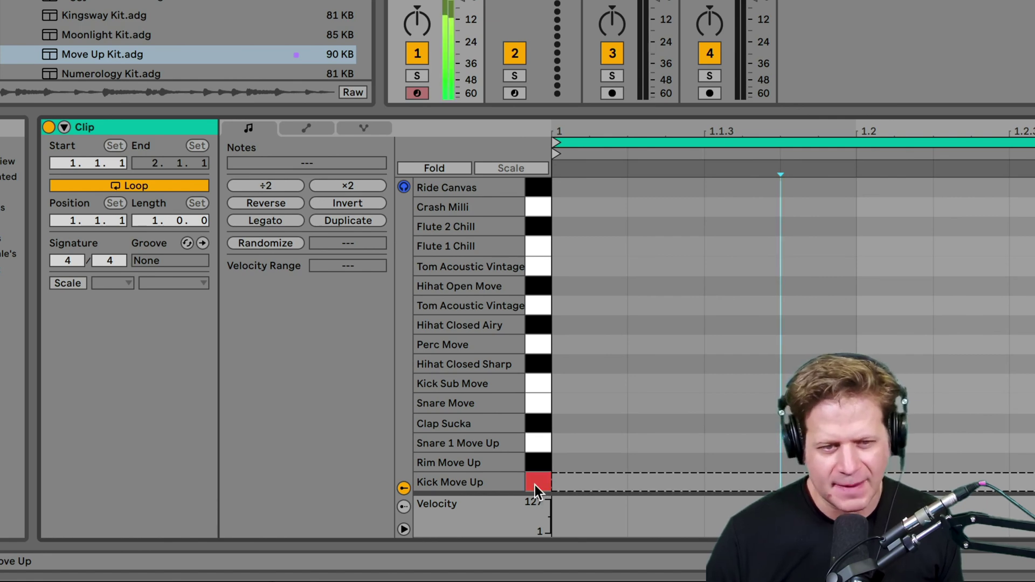
click(543, 440)
click(544, 423)
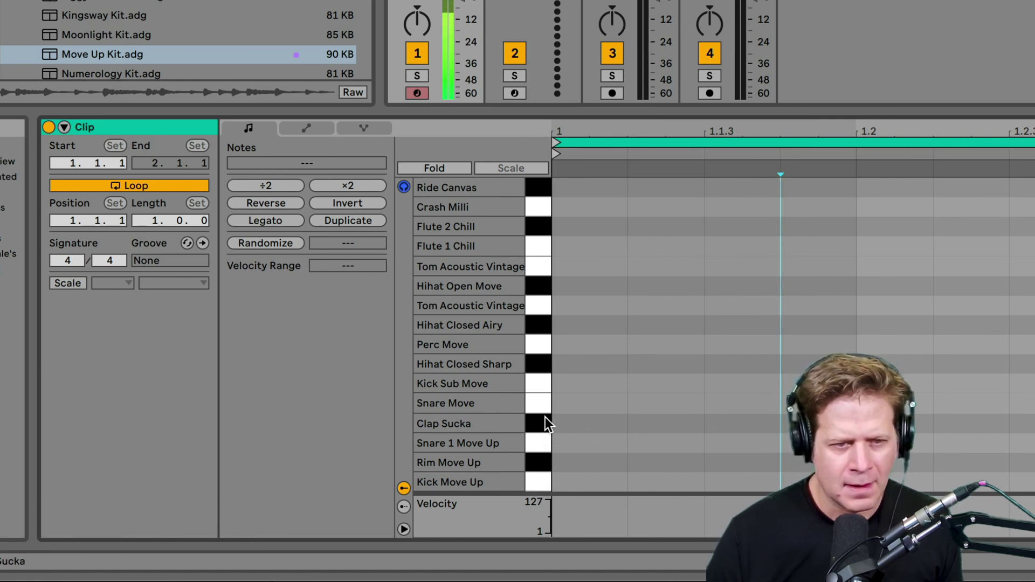
click(543, 404)
click(546, 382)
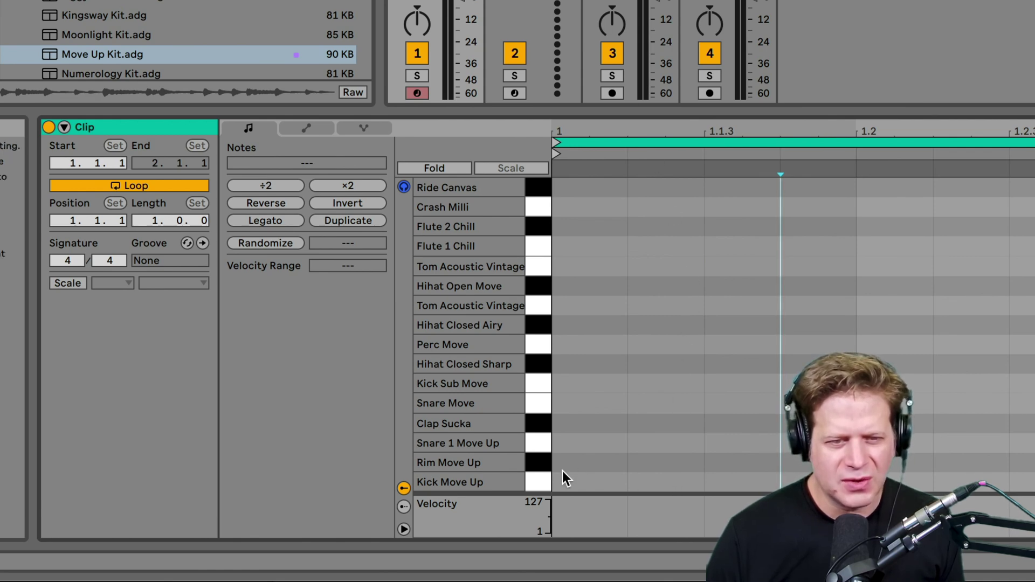
key(b)
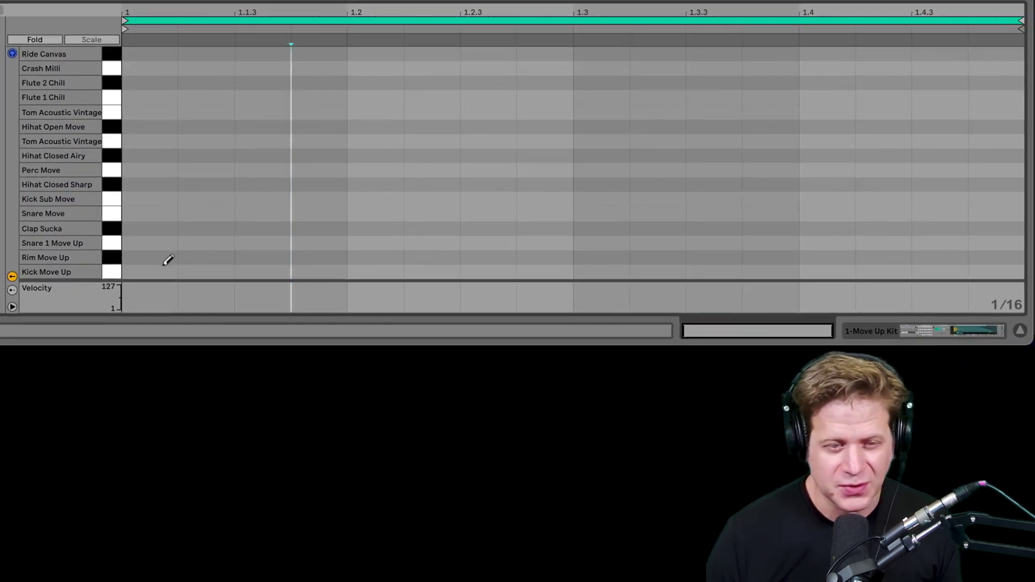
Step: Draw Kick Move Up notes at 1, 1.1.4, 1.3, 1.3.3 and Snare 1 Move Up on 1.2 and 1.4
click(161, 267)
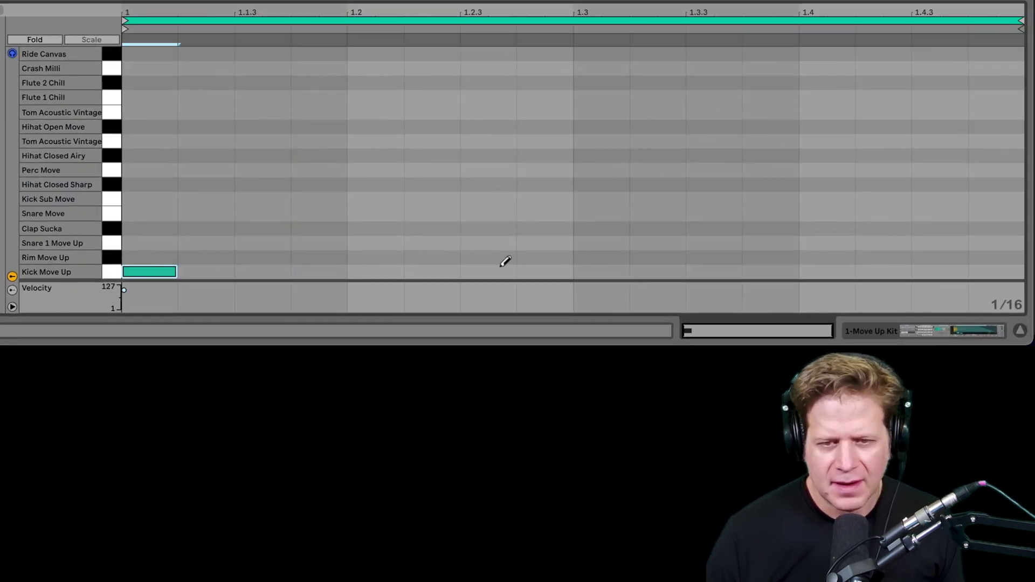
click(607, 268)
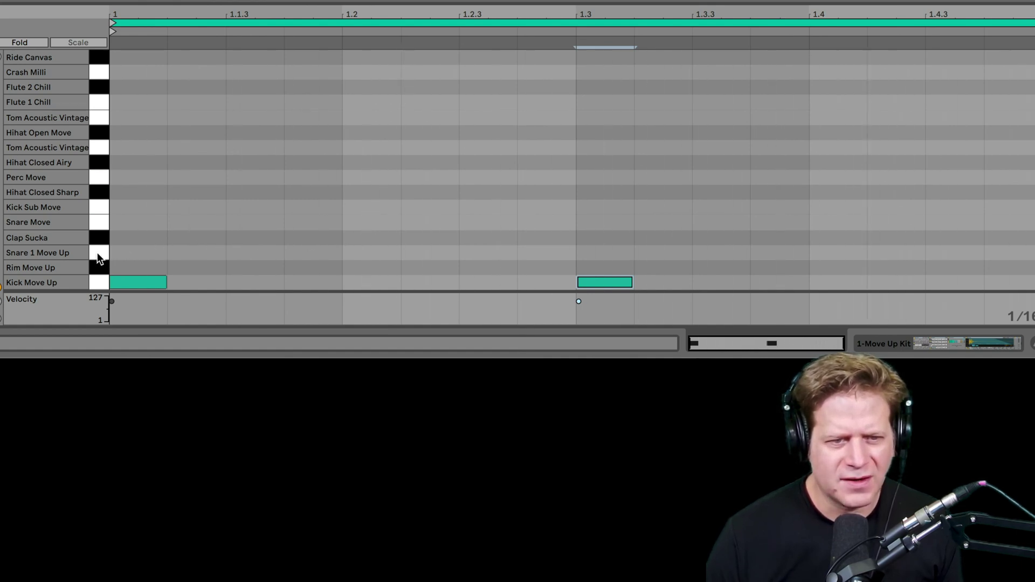
click(370, 252)
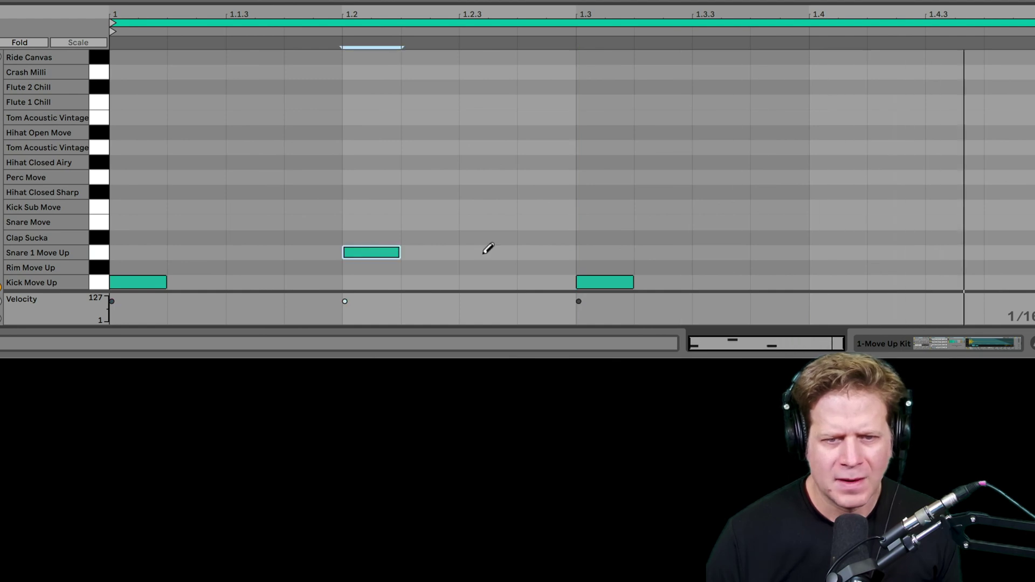
click(838, 251)
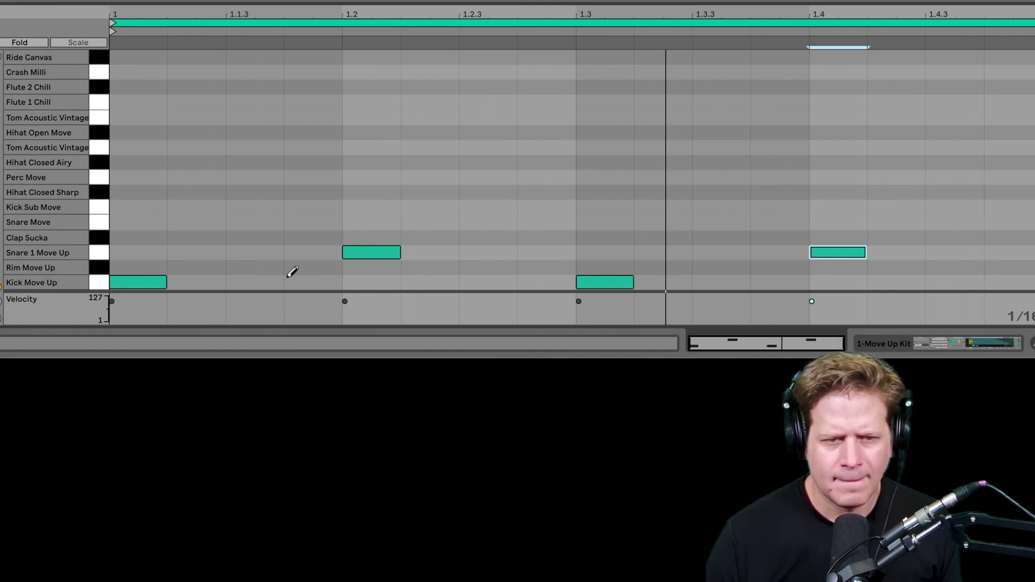
click(316, 282)
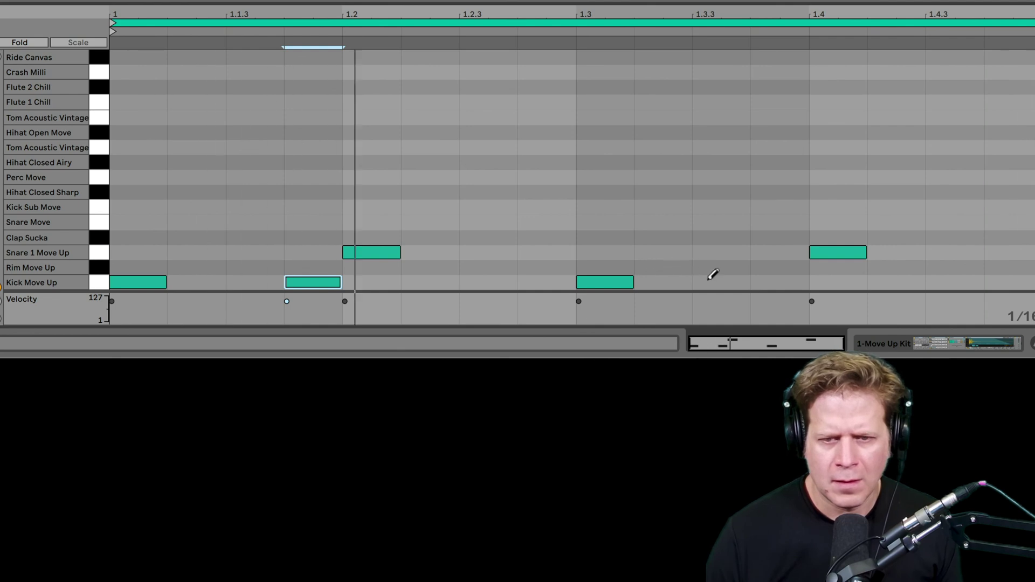
click(729, 282)
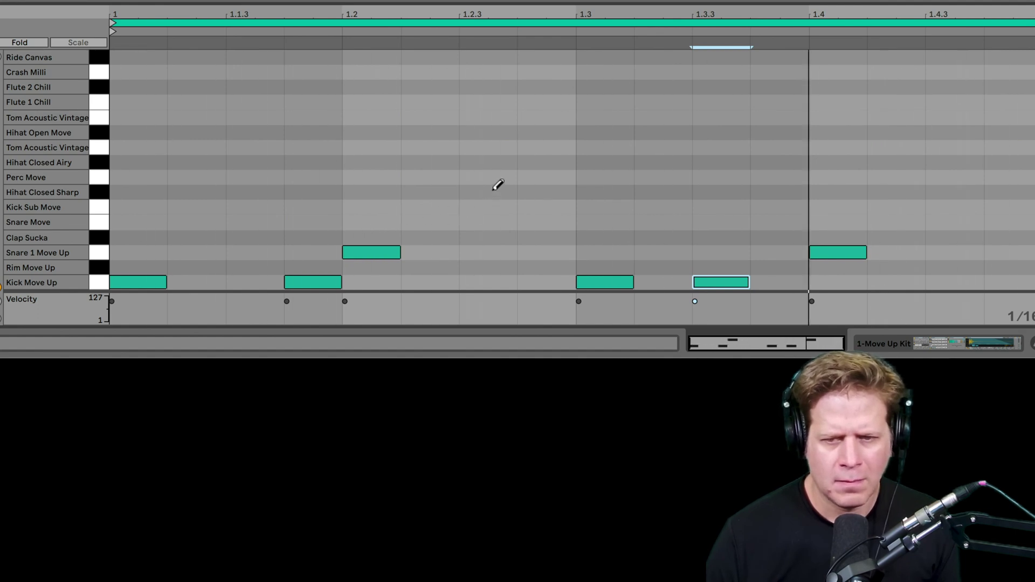
Step: Preview the two closed hi-hats, then draw sixteenth notes along the Hihat Closed Airy row and play
key(b)
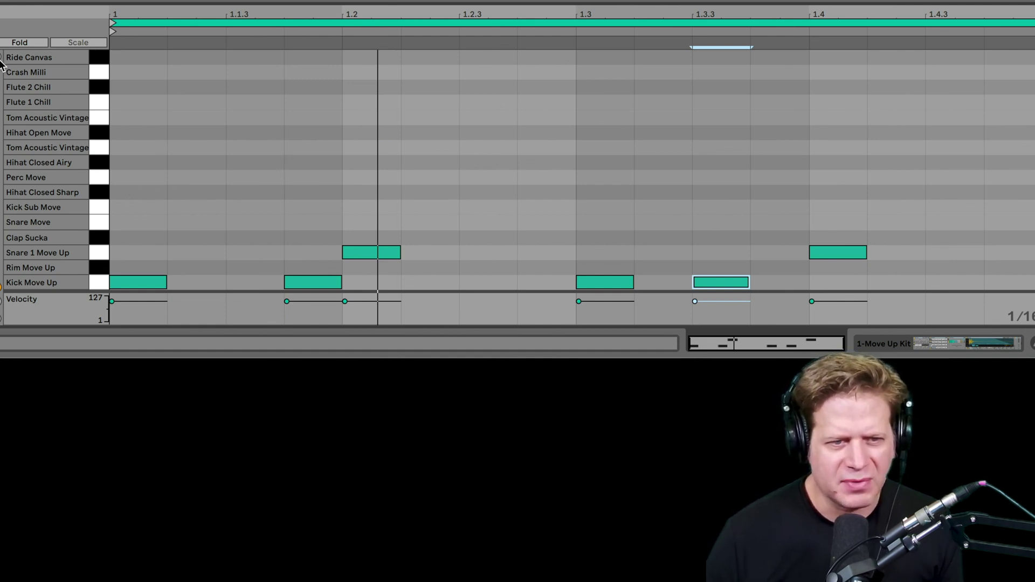
click(99, 193)
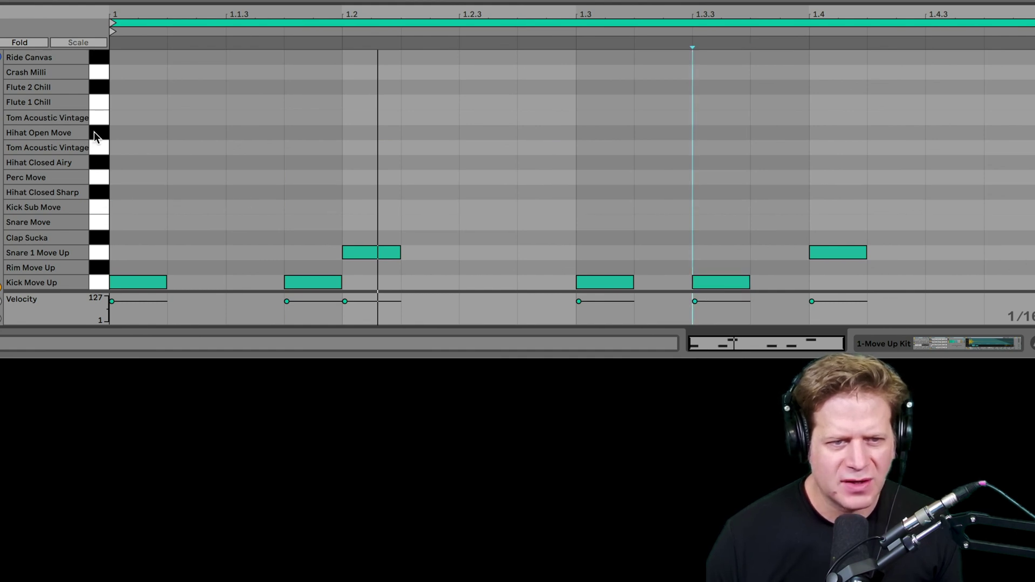
click(100, 166)
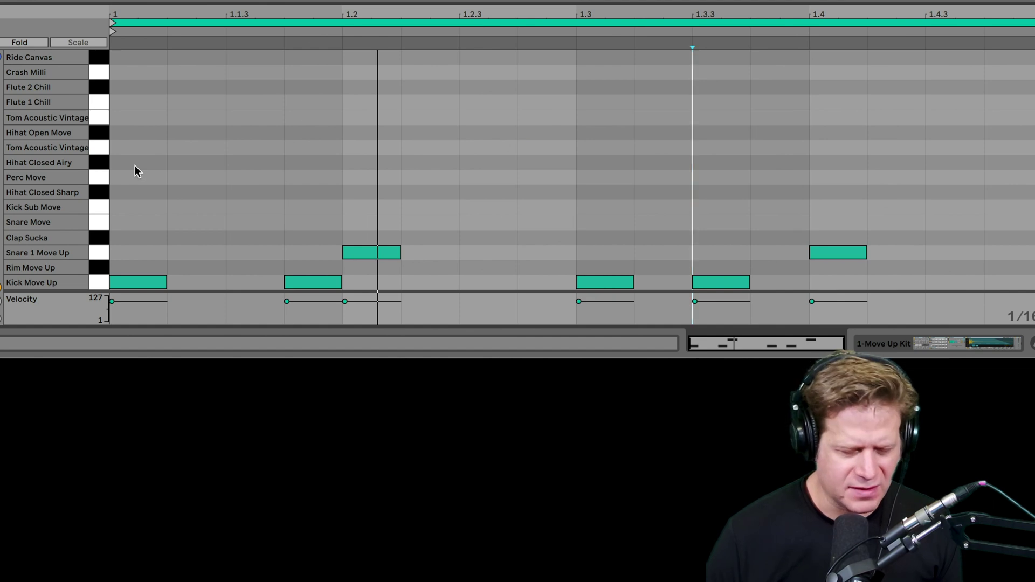
key(b)
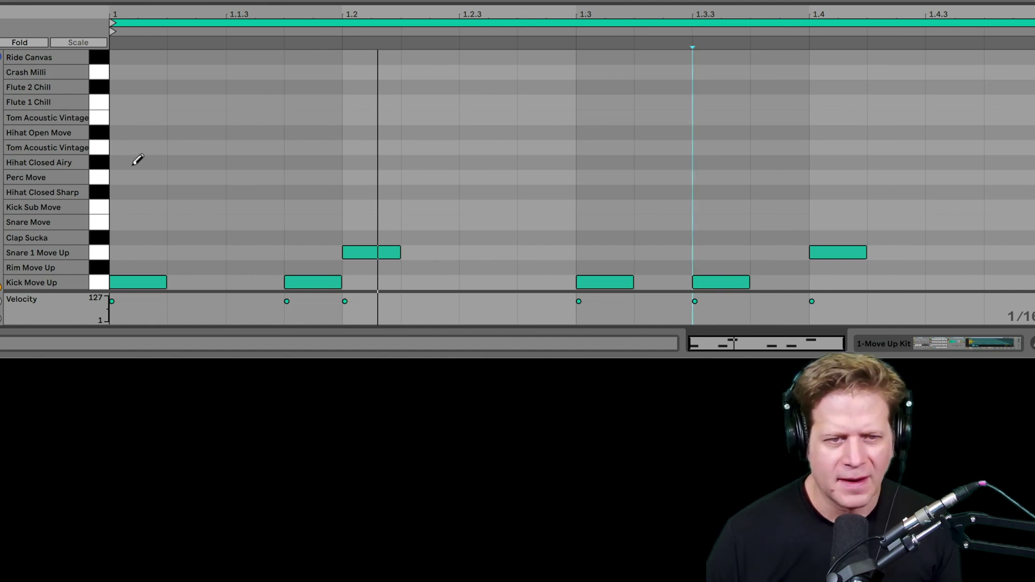
drag(134, 161, 1027, 158)
key(space)
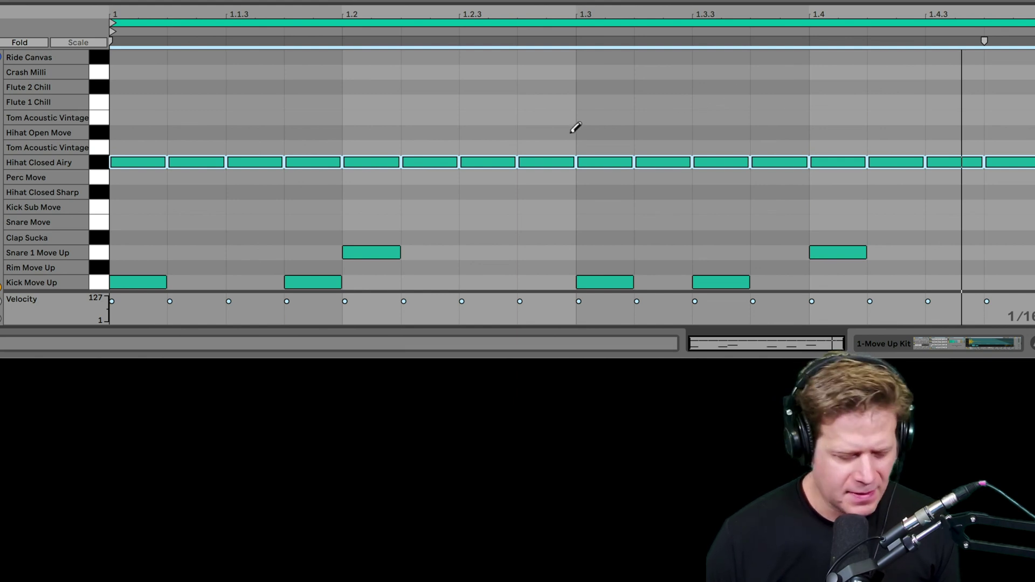
Step: Move the whole hi-hat run down two rows onto Hihat Closed Sharp
key(b)
click(489, 102)
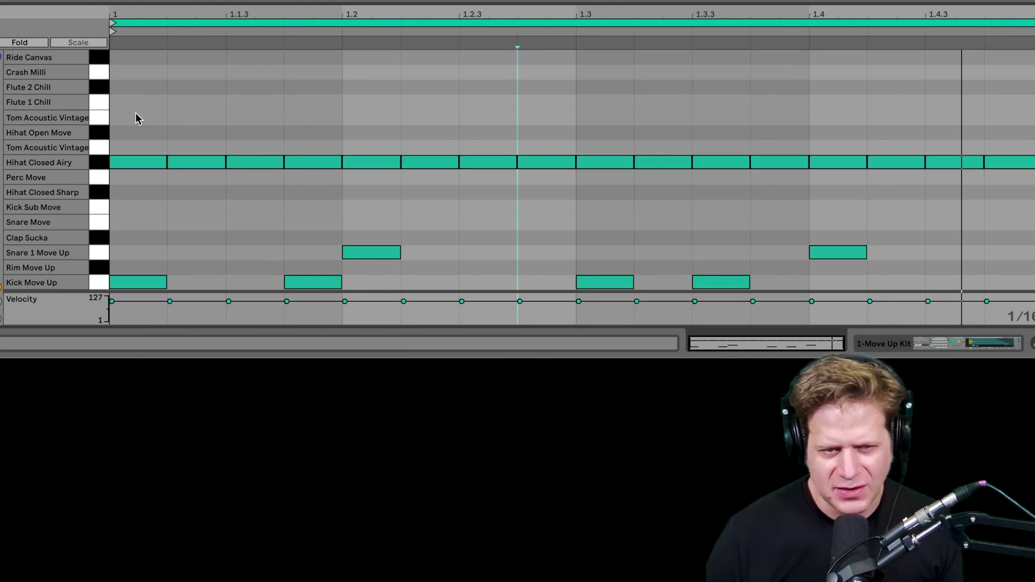
drag(130, 137, 979, 162)
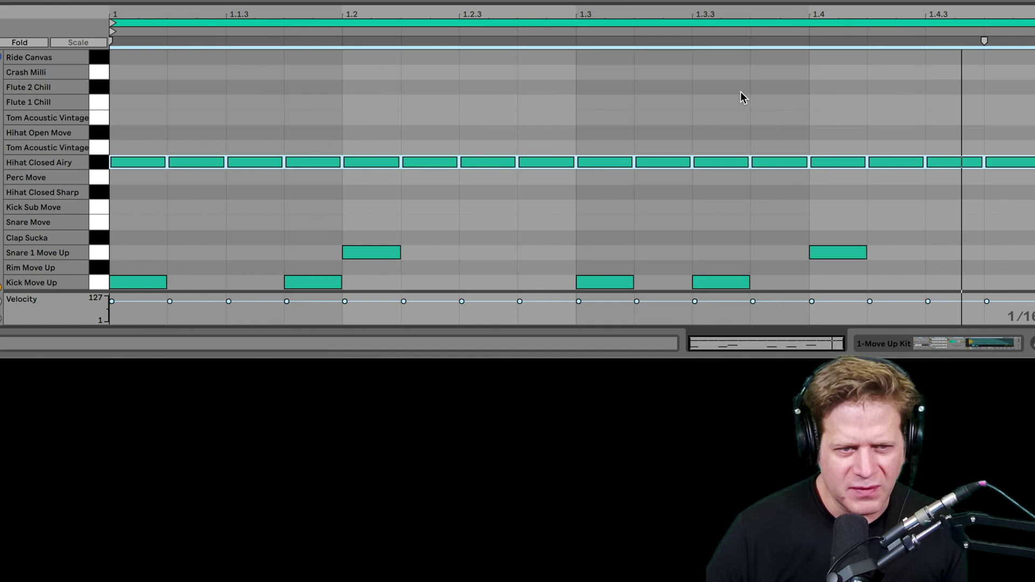
key(Down)
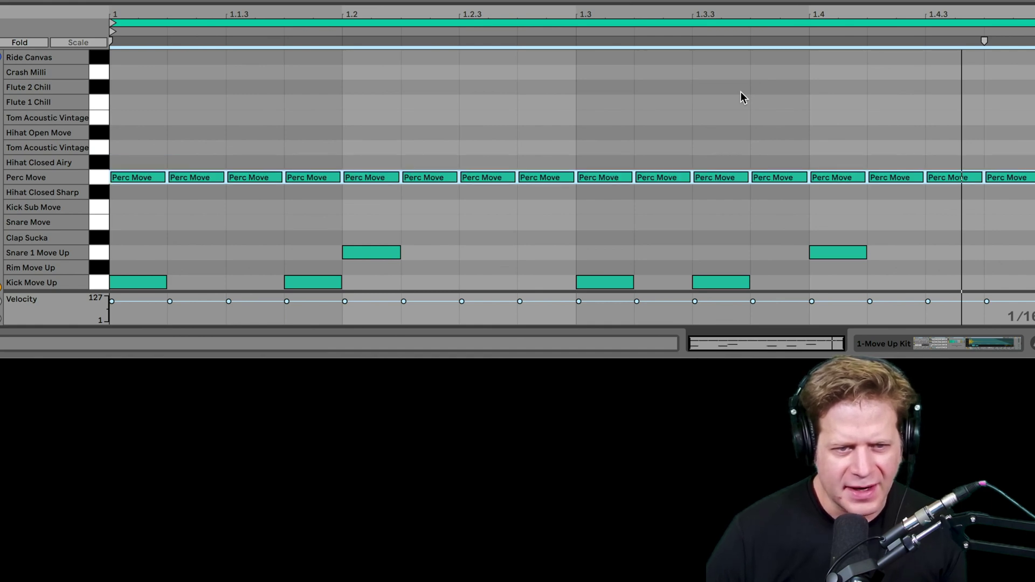
key(Down)
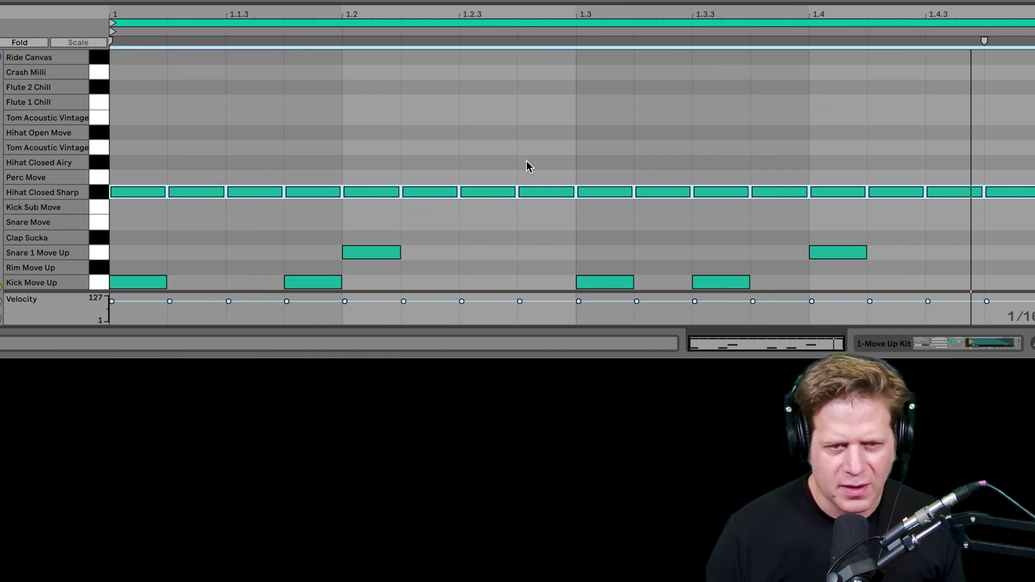
Step: Select the sixteen Hihat Closed Sharp notes and deactivate them with 0 so they stay muted
drag(144, 146, 1031, 212)
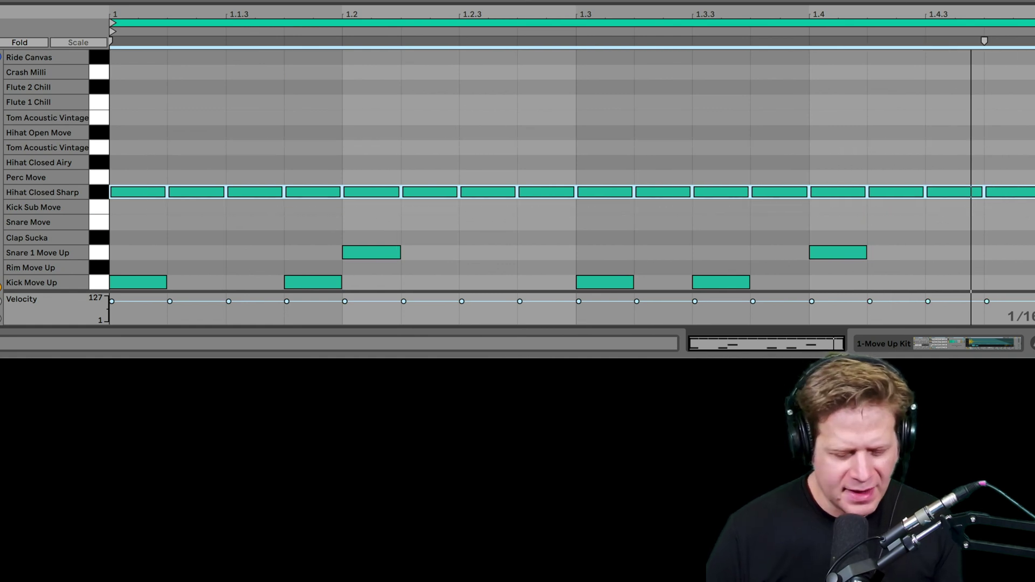
key(0)
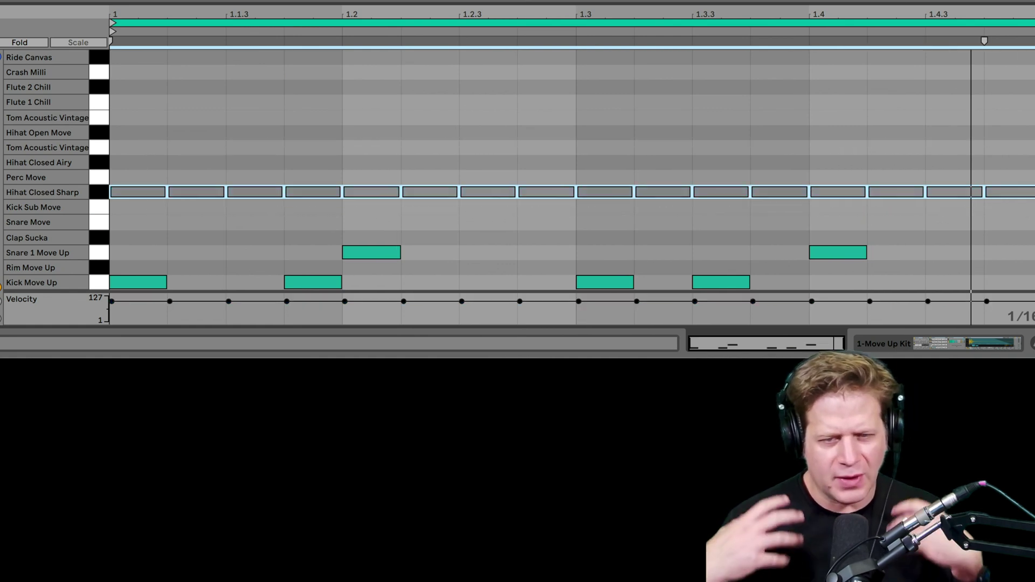
click(747, 159)
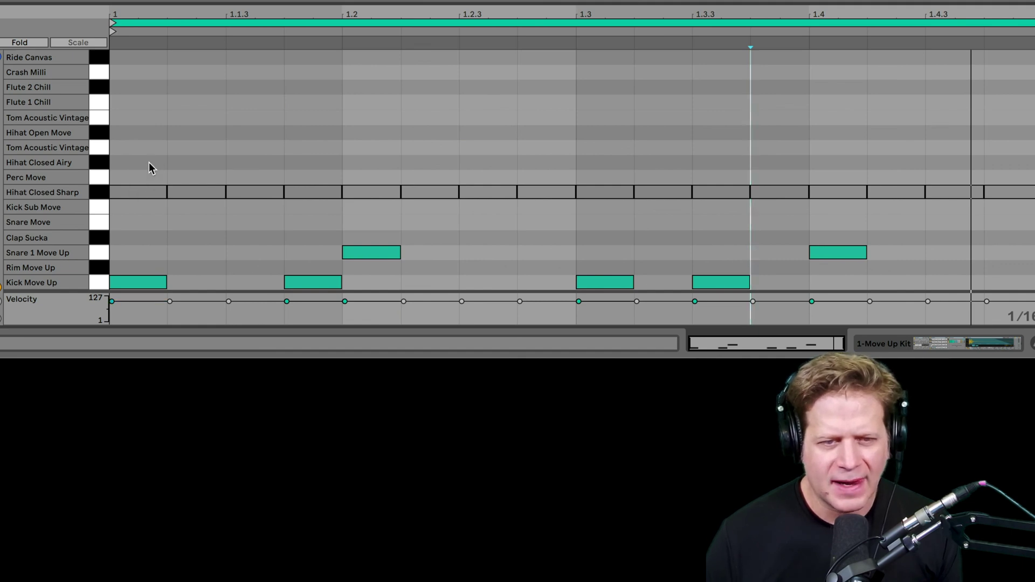
drag(148, 163, 1032, 227)
key(0)
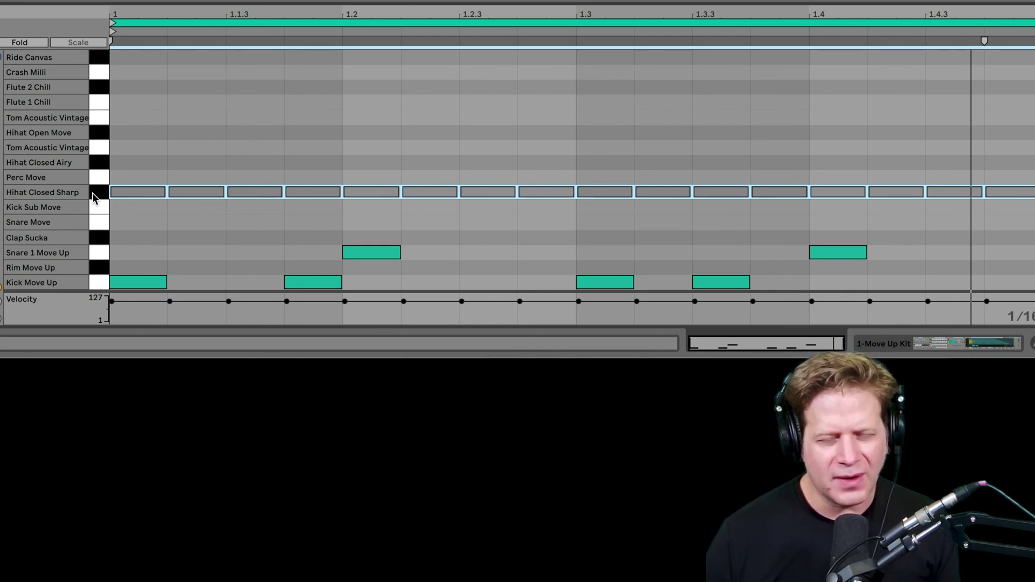
key(0)
key(0)
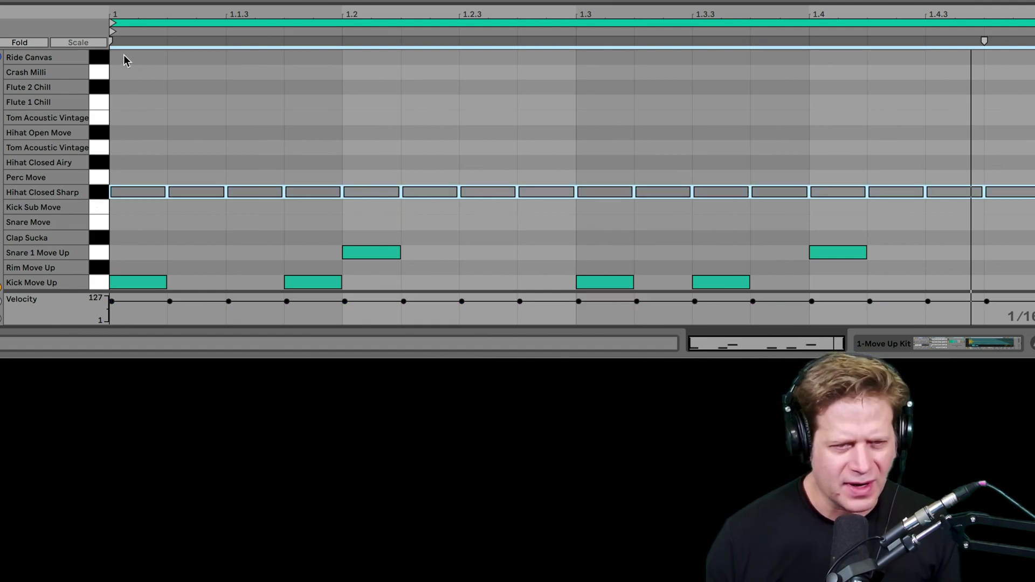
click(97, 54)
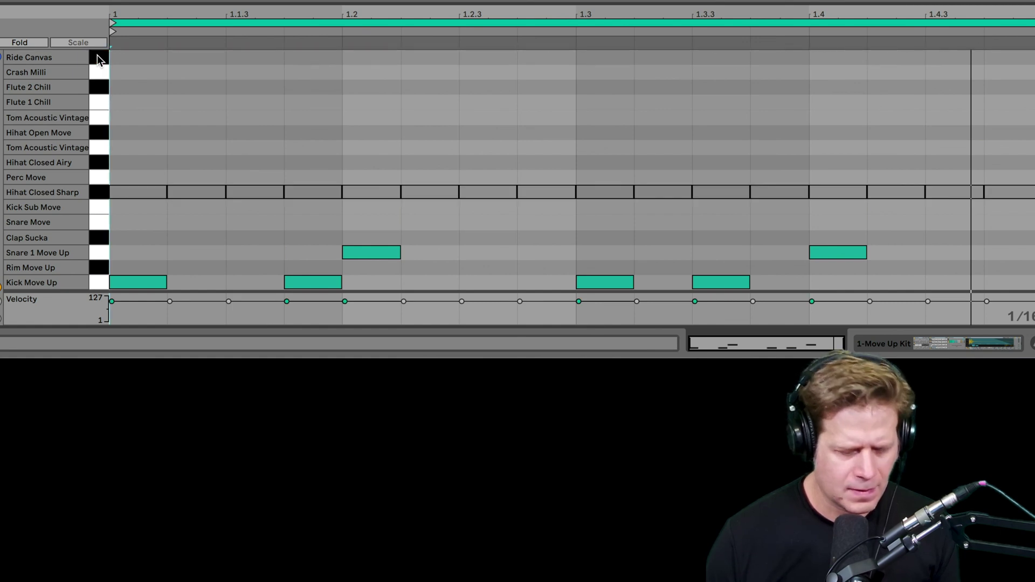
drag(135, 54, 995, 52)
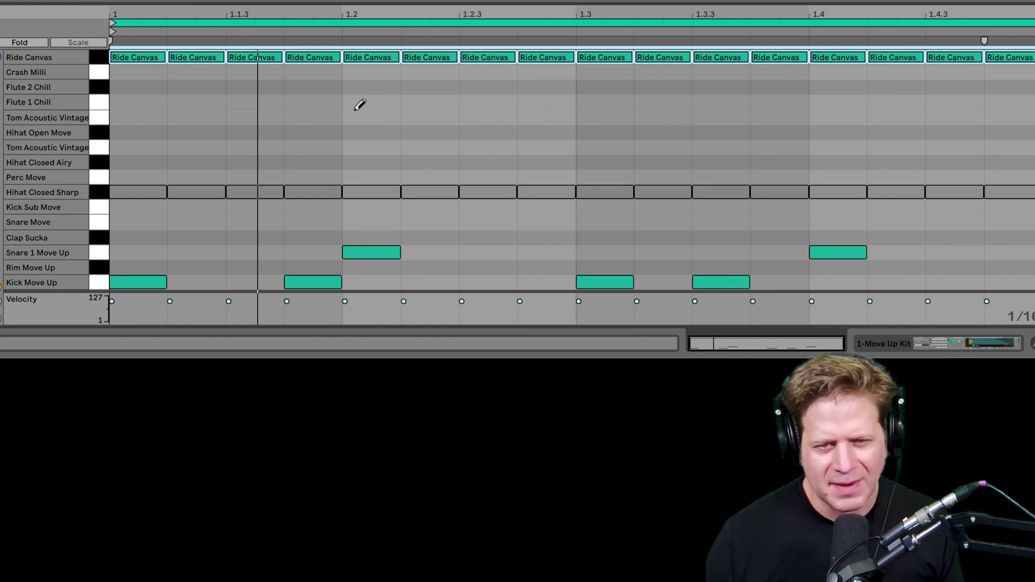
key(Delete)
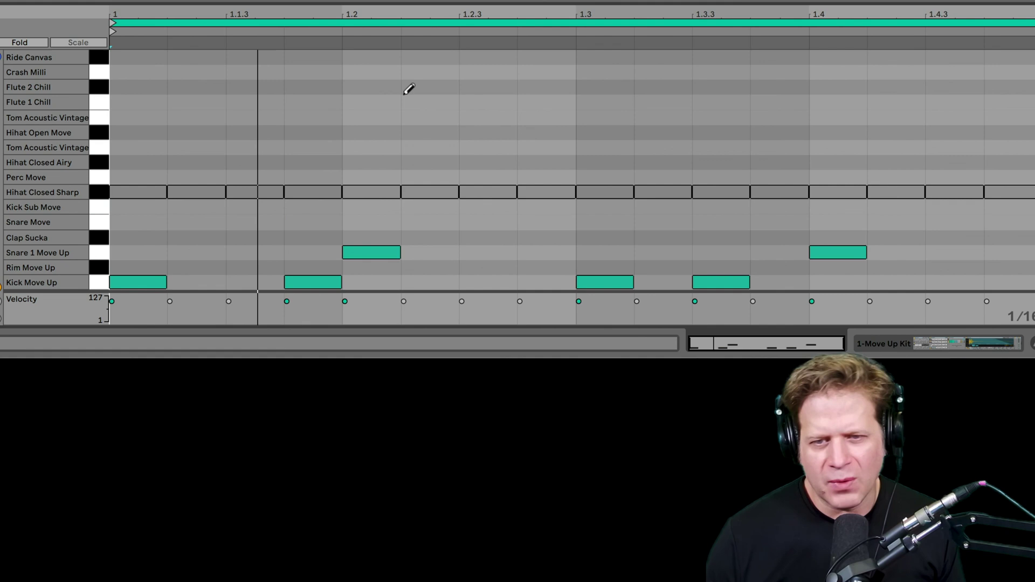
click(156, 53)
click(252, 54)
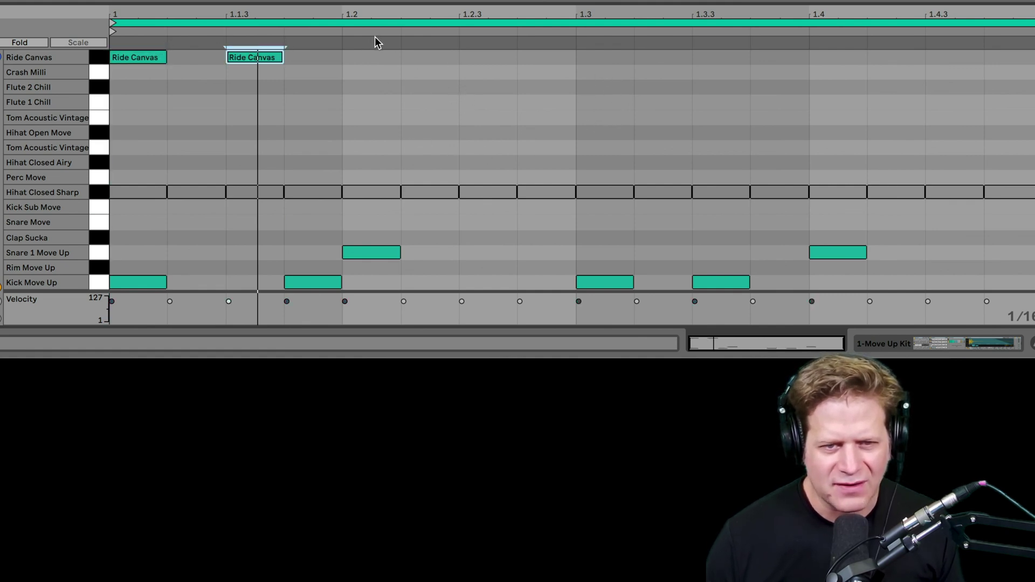
click(393, 55)
key(ctrl+z)
key(ctrl+z)
key(ctrl+z)
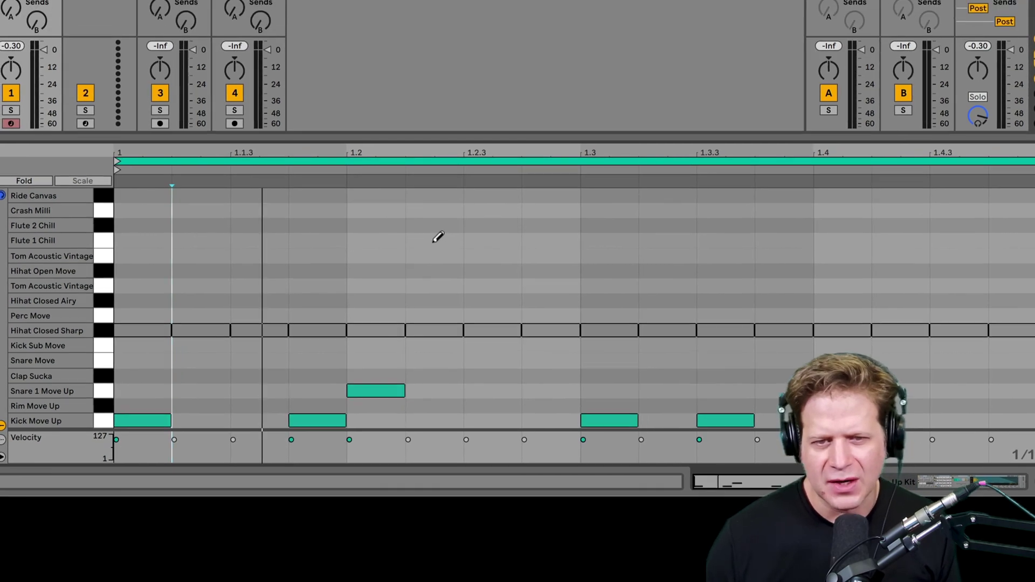
Step: Set a Fixed Grid of 1/8, draw eight Ride Canvas hits across the bar, and play
right_click(430, 167)
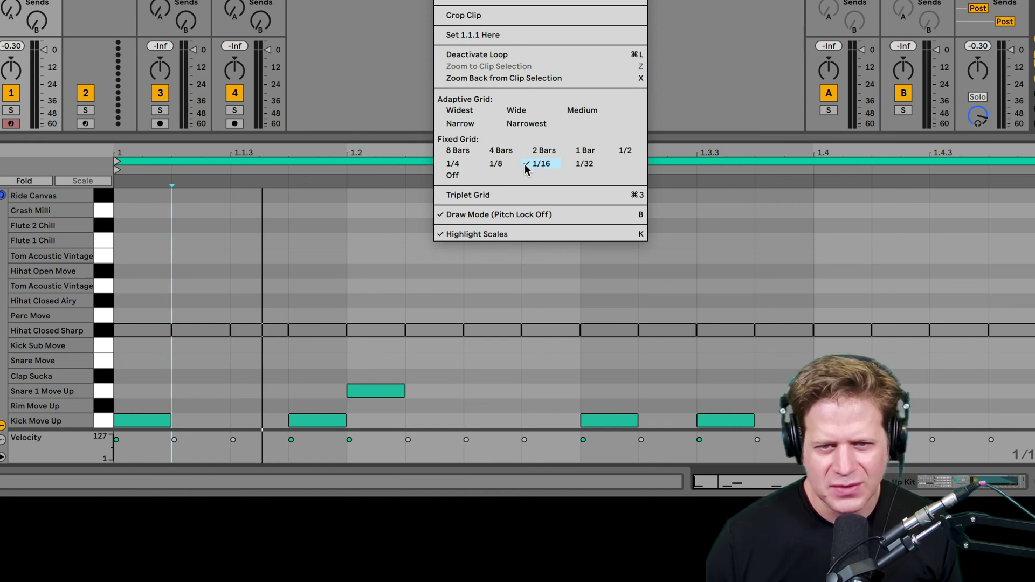
click(501, 164)
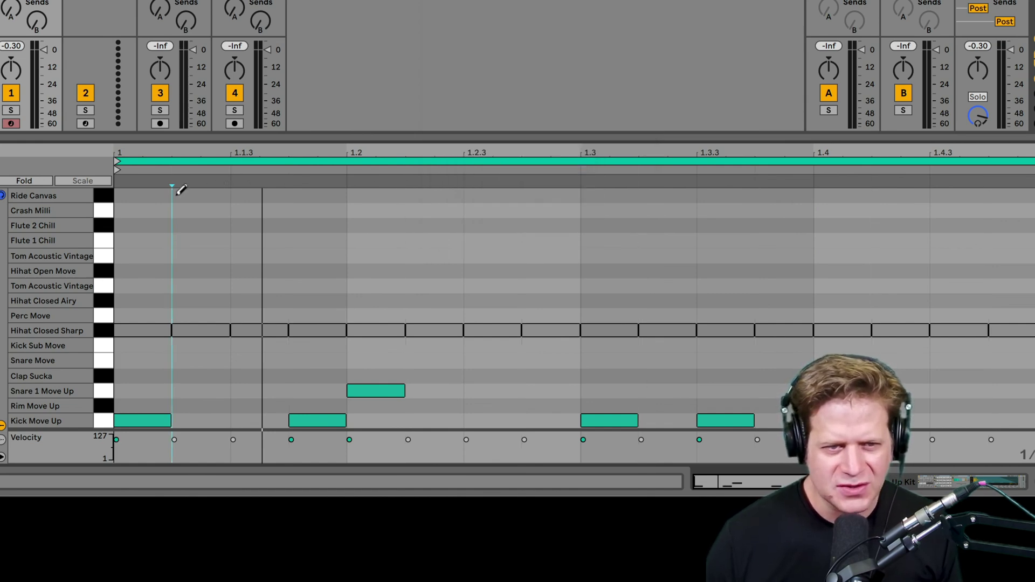
drag(173, 194, 965, 190)
key(space)
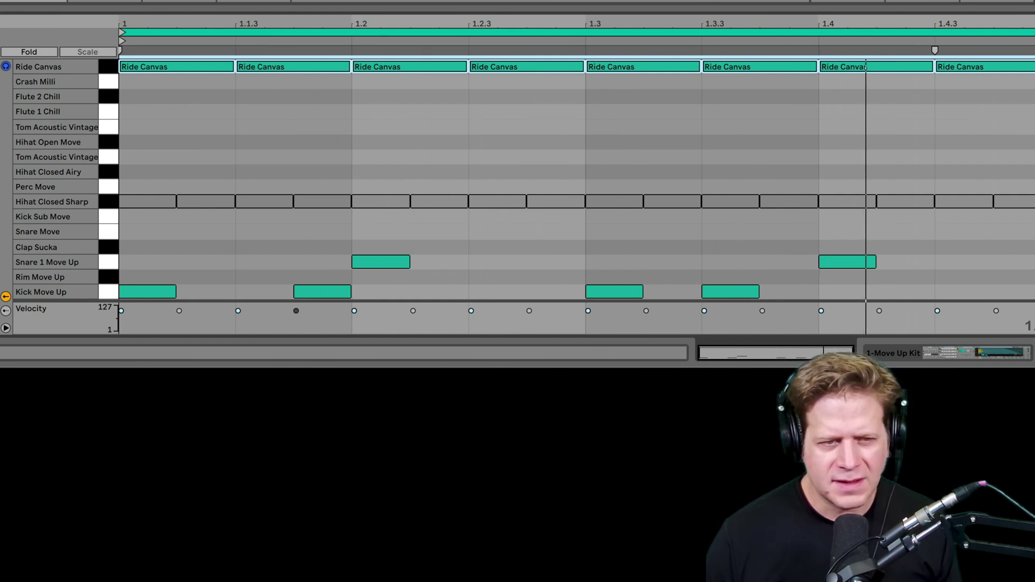
Step: Preview Flute 1 Chill and Perc Move, then add Kick Sub Move at 1.1 and Flute 2 Chill at 1.4
click(111, 96)
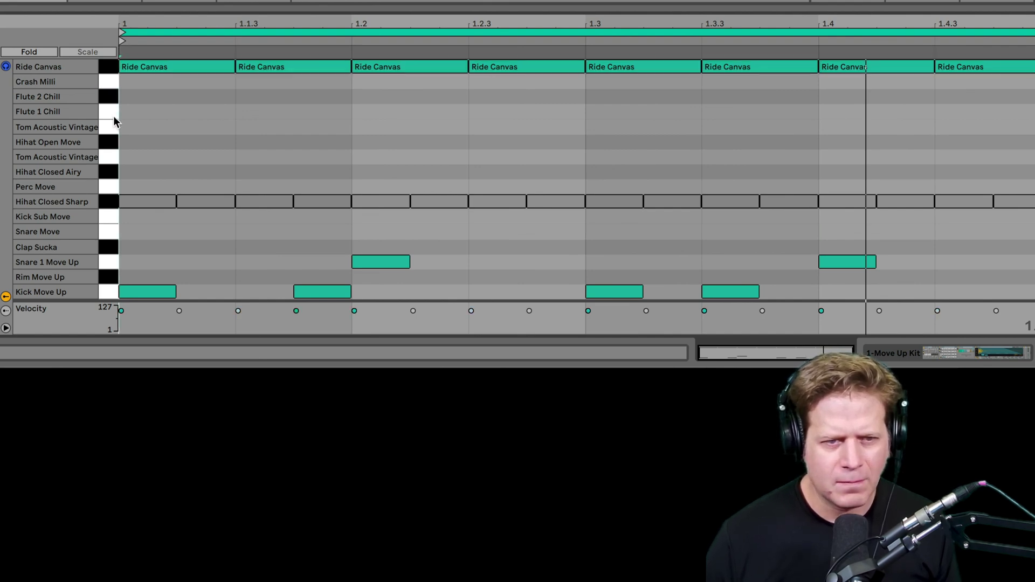
click(113, 115)
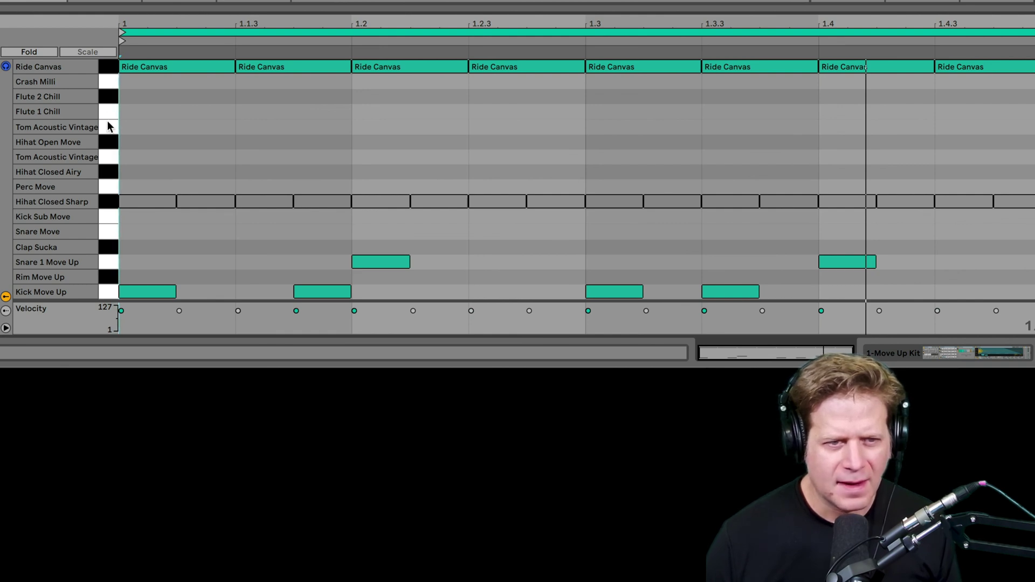
click(111, 184)
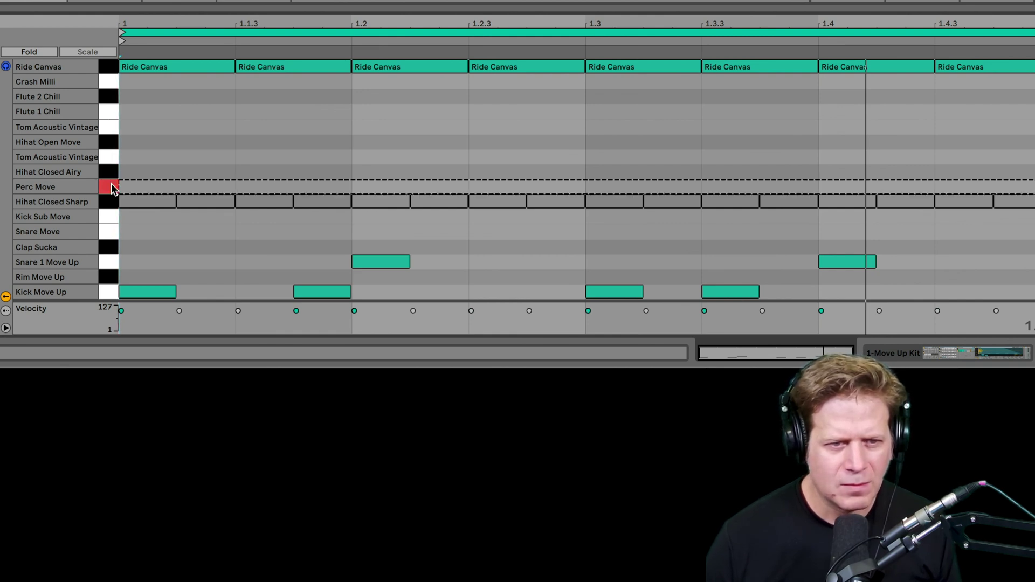
click(136, 214)
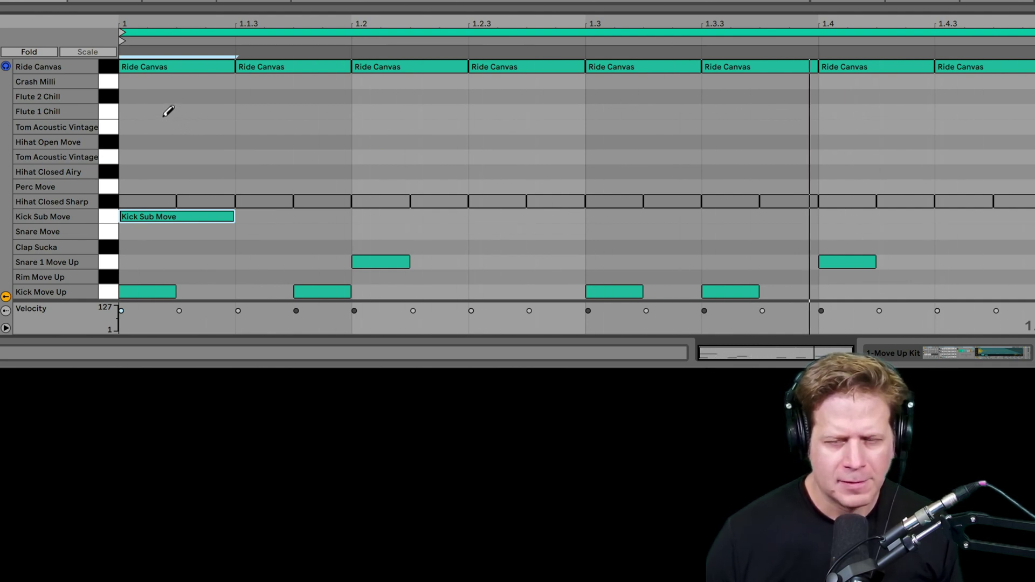
click(109, 98)
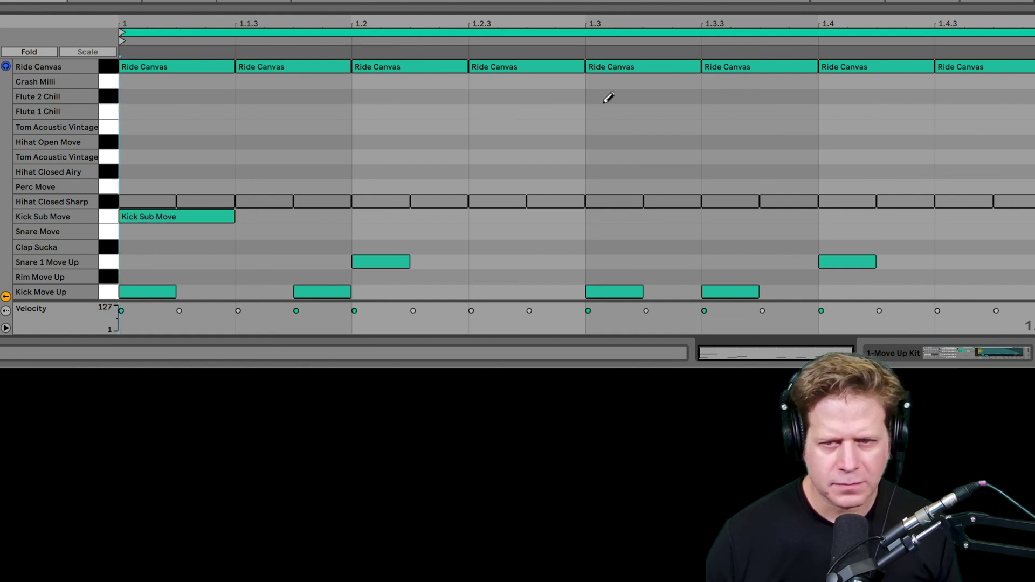
click(837, 95)
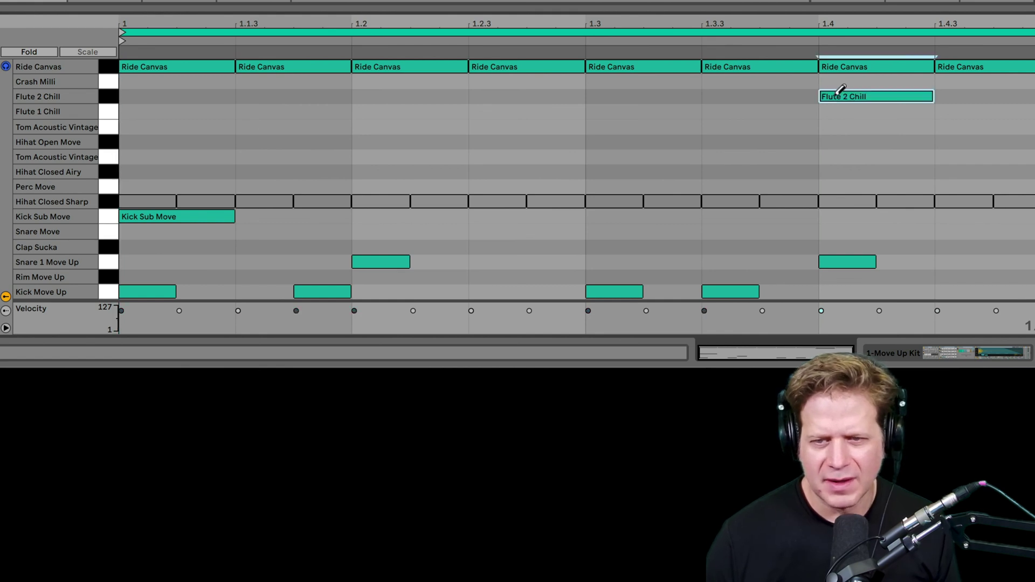
key(space)
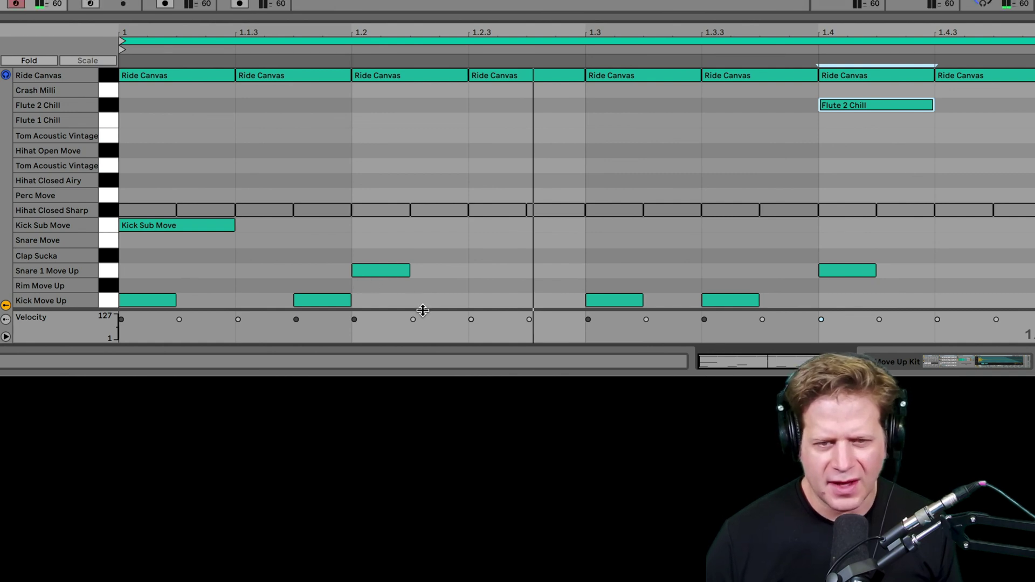
Step: Enlarge the velocity lane and note rows, then lower all Ride Canvas notes' velocity slightly
drag(420, 303, 426, 285)
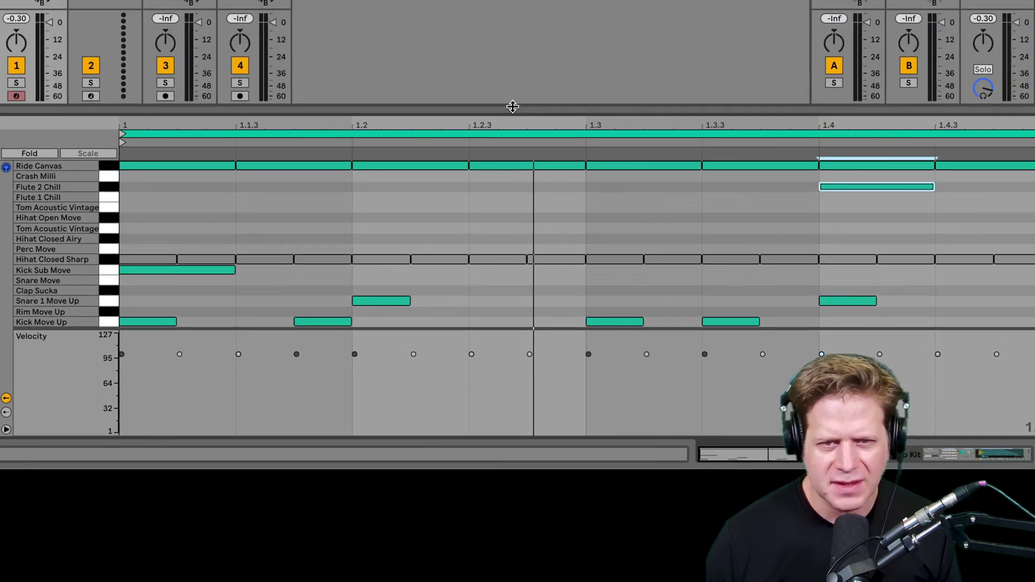
drag(512, 62, 513, 0)
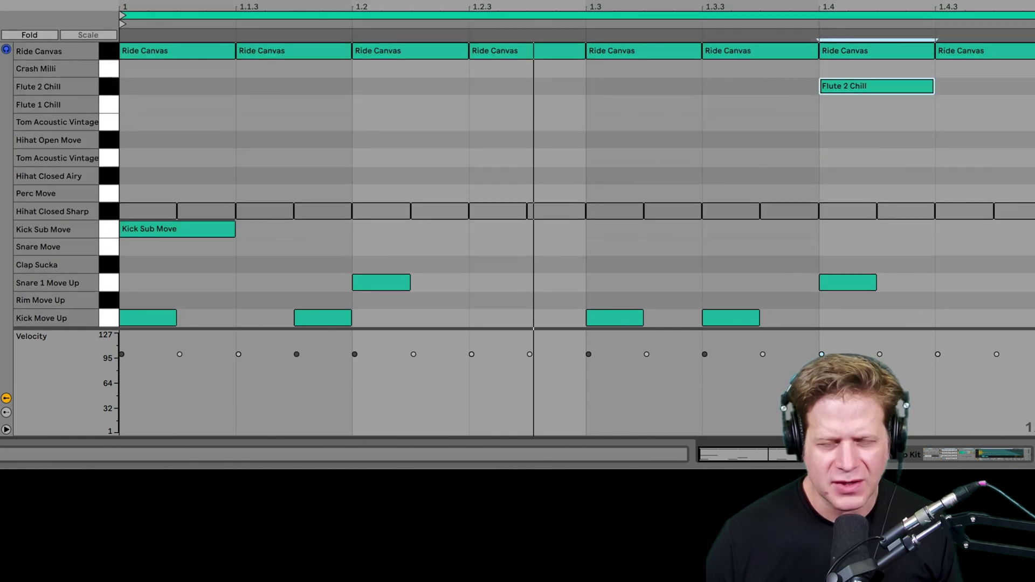
click(109, 52)
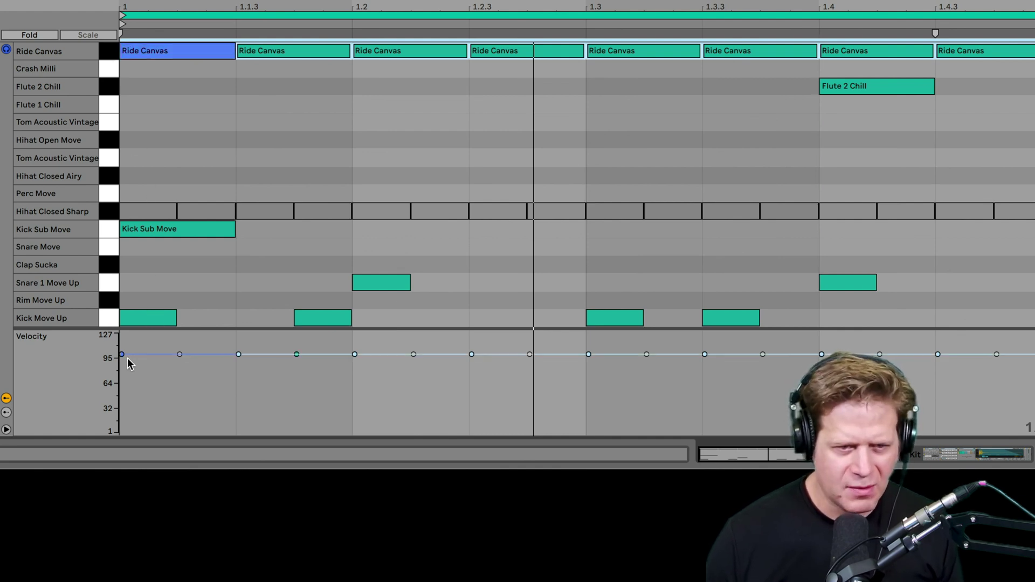
mouse_move(123, 355)
mouse_down()
mouse_move(123, 371)
mouse_move(122, 356)
mouse_up()
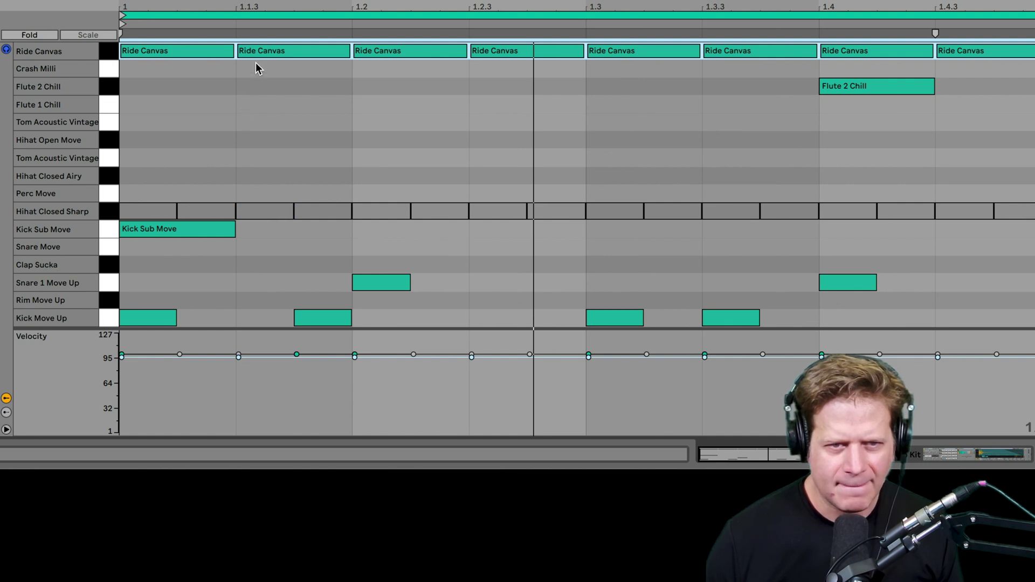
Step: Select the 1.1.3 ride note, undoing and redoing the last velocity change
click(246, 361)
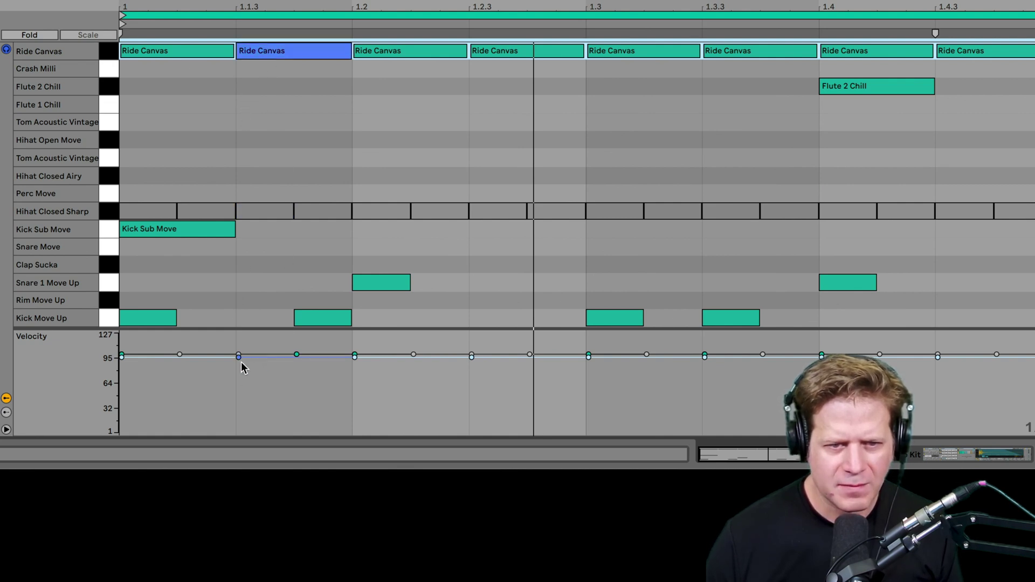
key(ctrl+z)
click(289, 92)
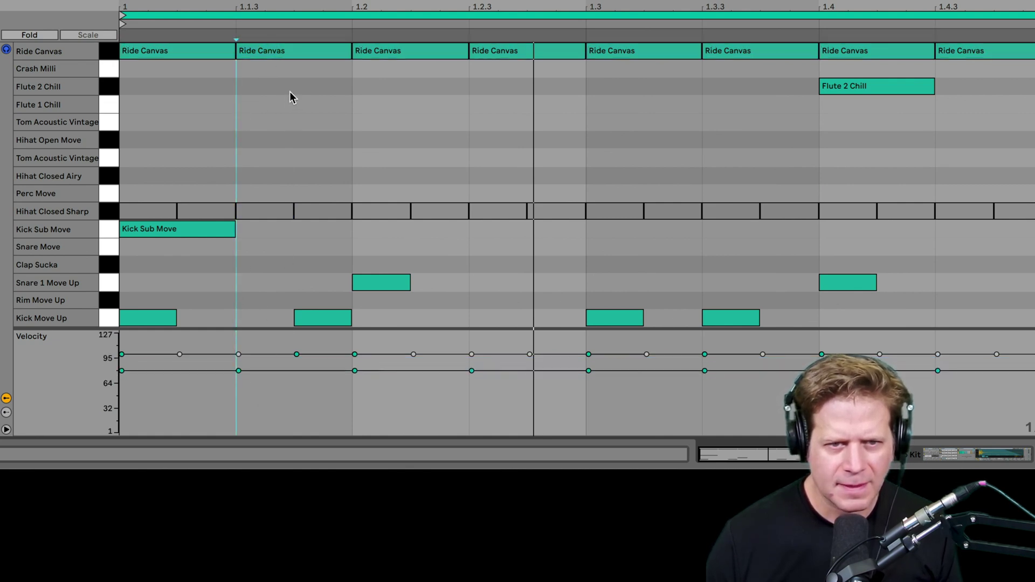
key(ctrl+y)
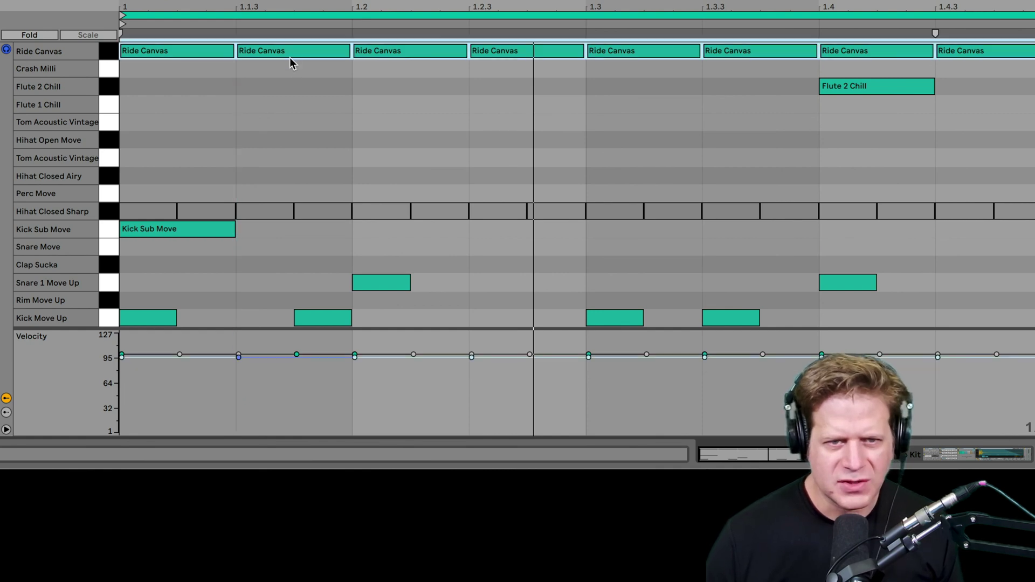
click(291, 85)
Step: Lower the ride notes at 1.1.3, 1.2 and 1.2.3 to a velocity of about 71
click(291, 53)
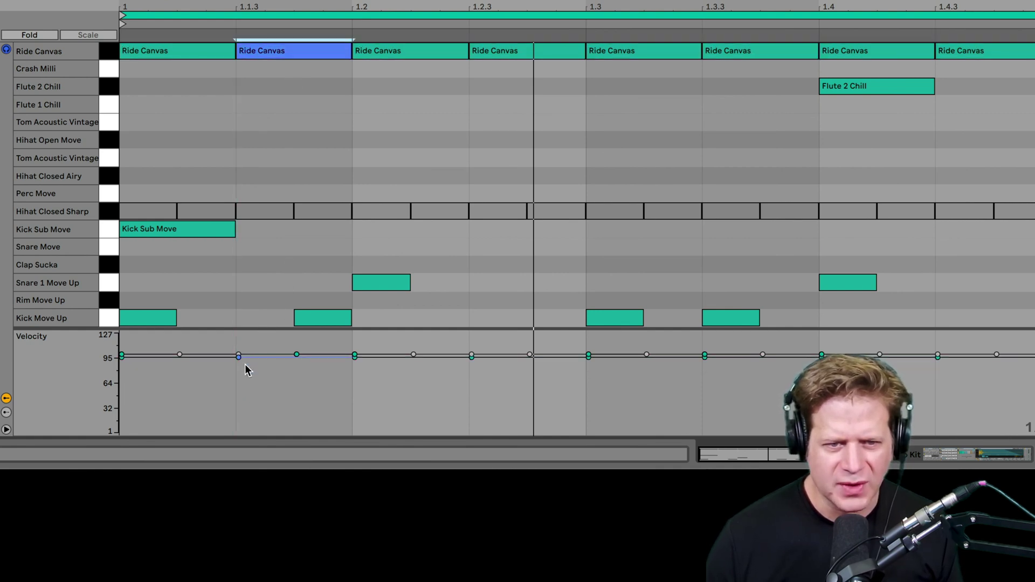
drag(241, 361, 241, 374)
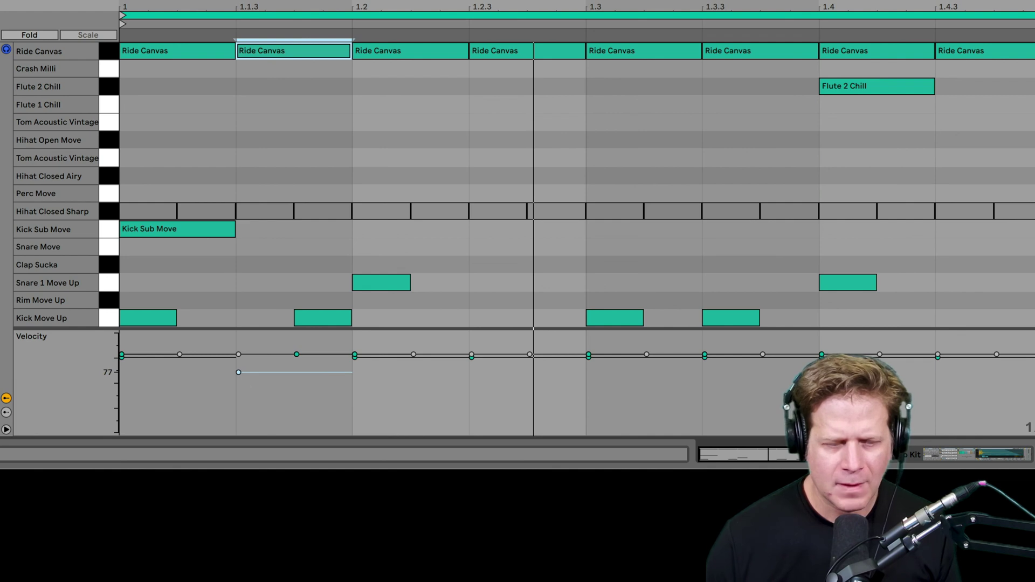
key(ctrl+z)
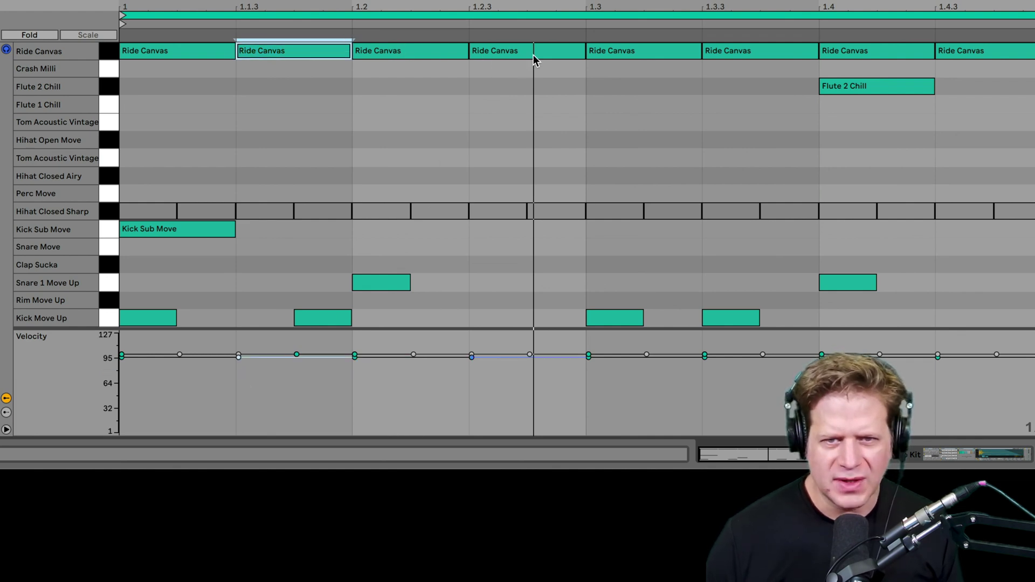
shift+click(532, 50)
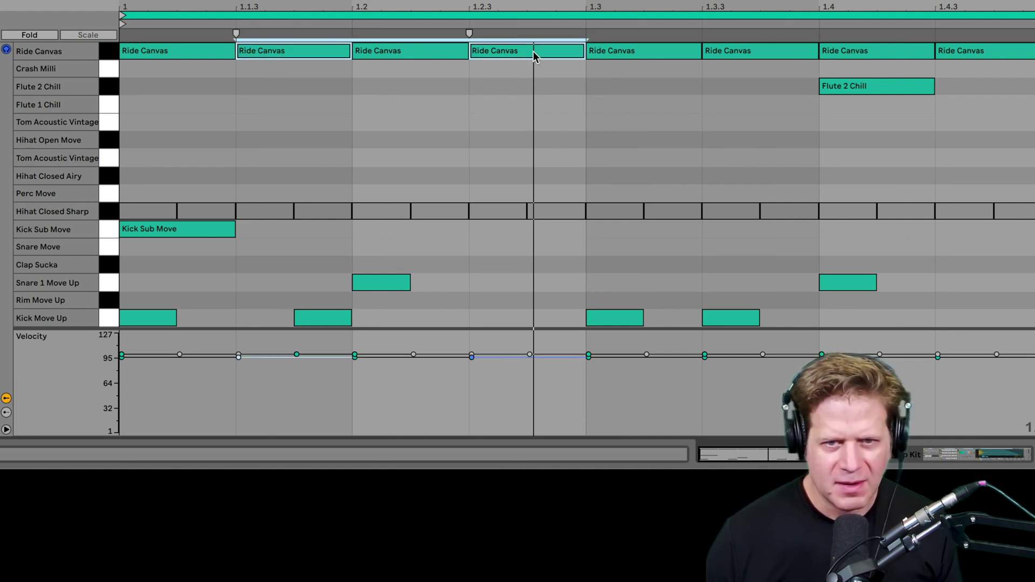
shift+click(431, 54)
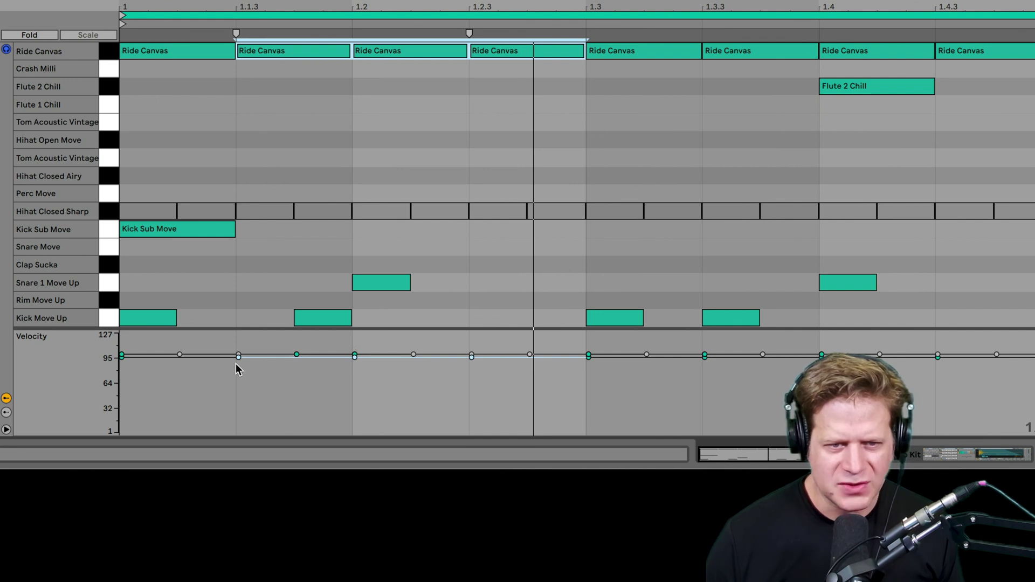
drag(238, 362, 238, 377)
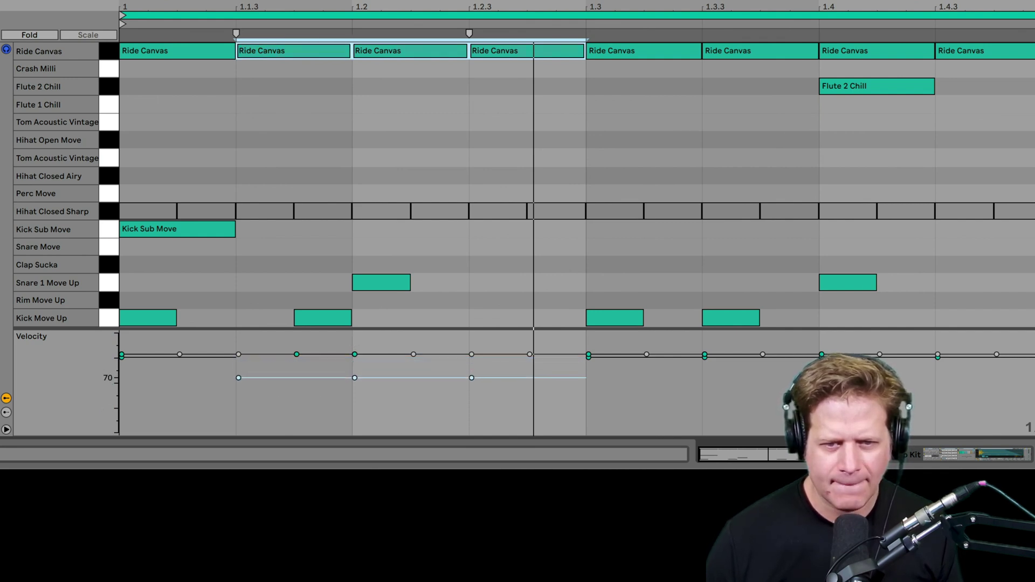
Step: Lower the ride notes at 1.3.3, 1.4 and 1.4.3 to velocity 64 or slightly below
click(742, 56)
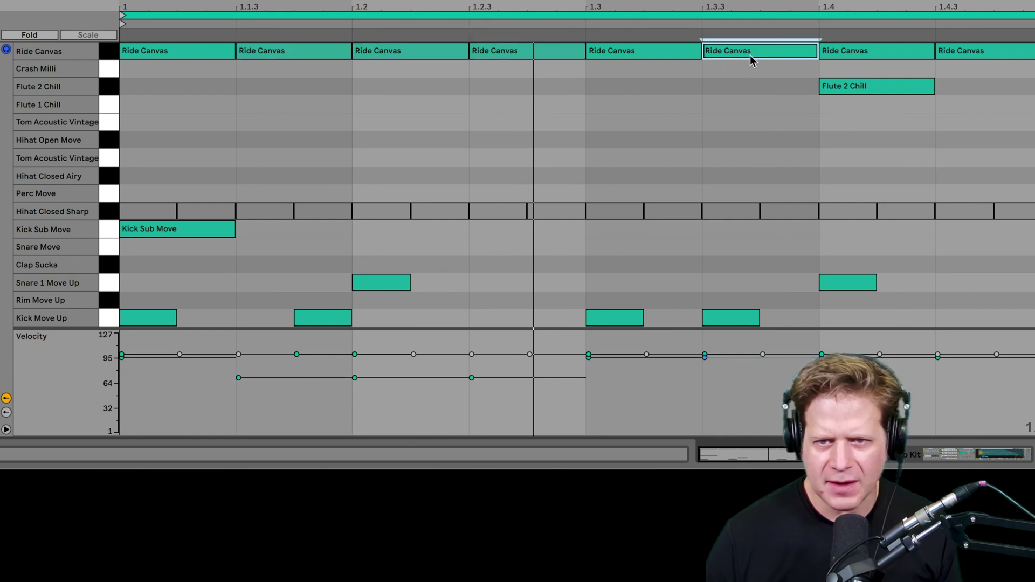
shift+click(952, 52)
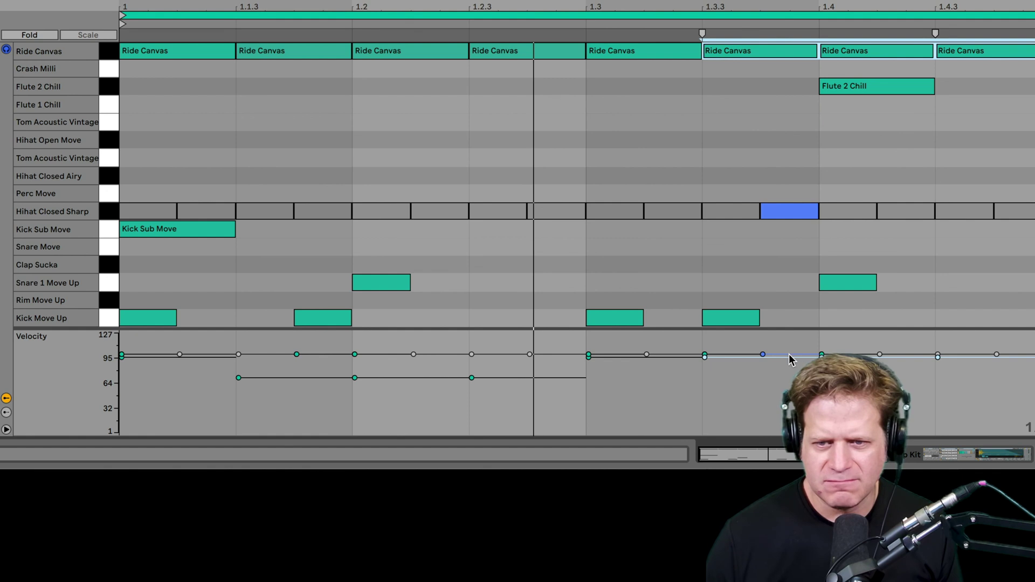
drag(789, 357, 789, 378)
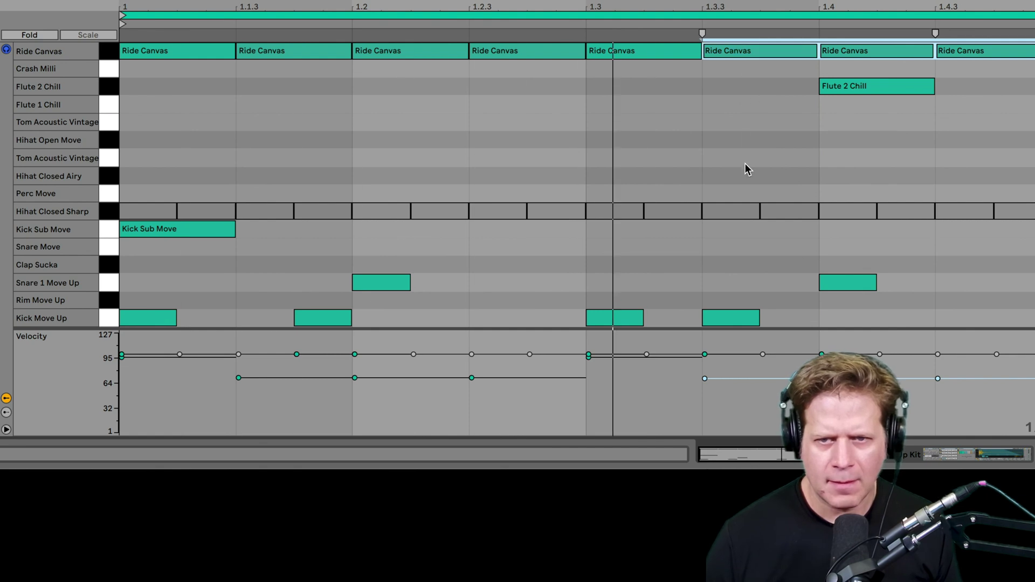
drag(755, 380, 739, 390)
Step: Fine-tune the offbeat ride velocities, setting 1.2.3 near 70 and raising 1.4.3
drag(196, 377, 487, 399)
drag(695, 373, 986, 394)
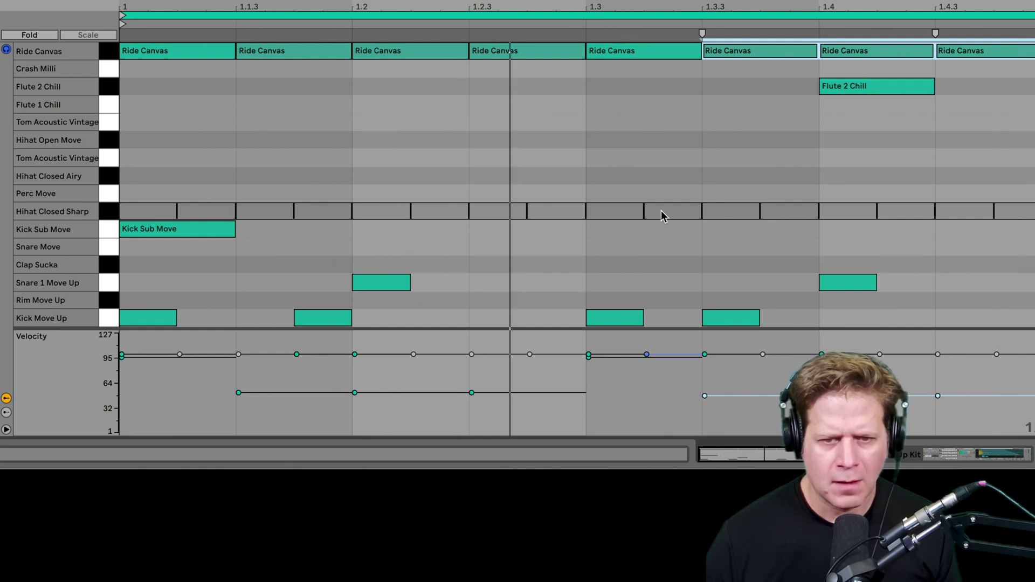
drag(516, 393, 517, 377)
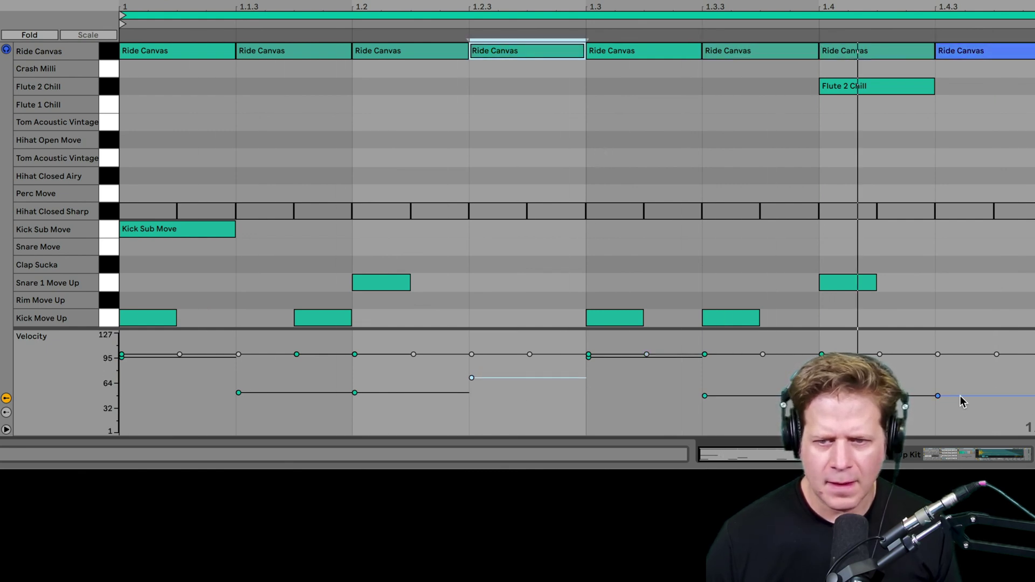
drag(959, 395, 959, 366)
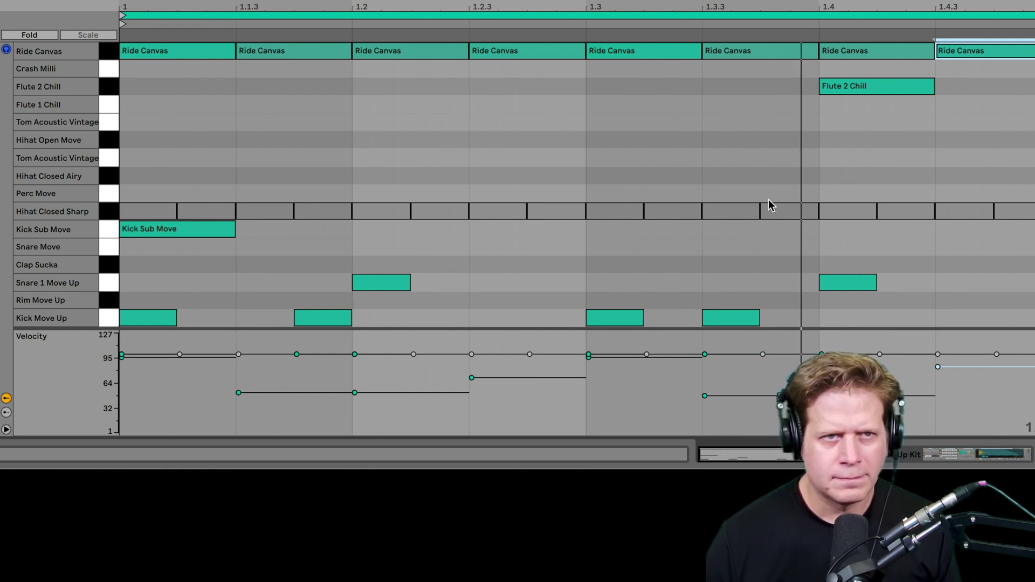
drag(612, 1, 614, 155)
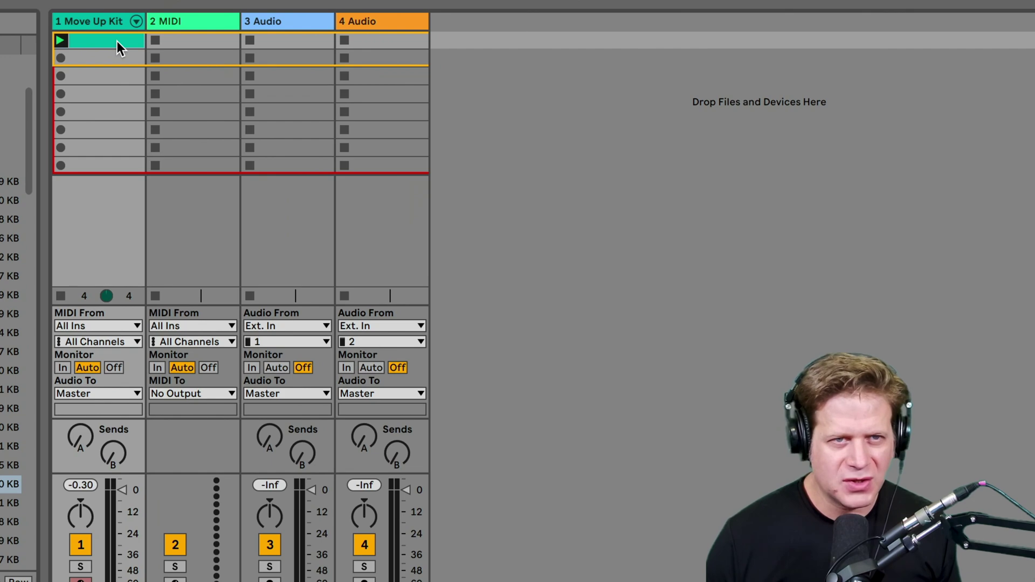
Step: Rename the first drum clip to 'Beat 1'
right_click(118, 41)
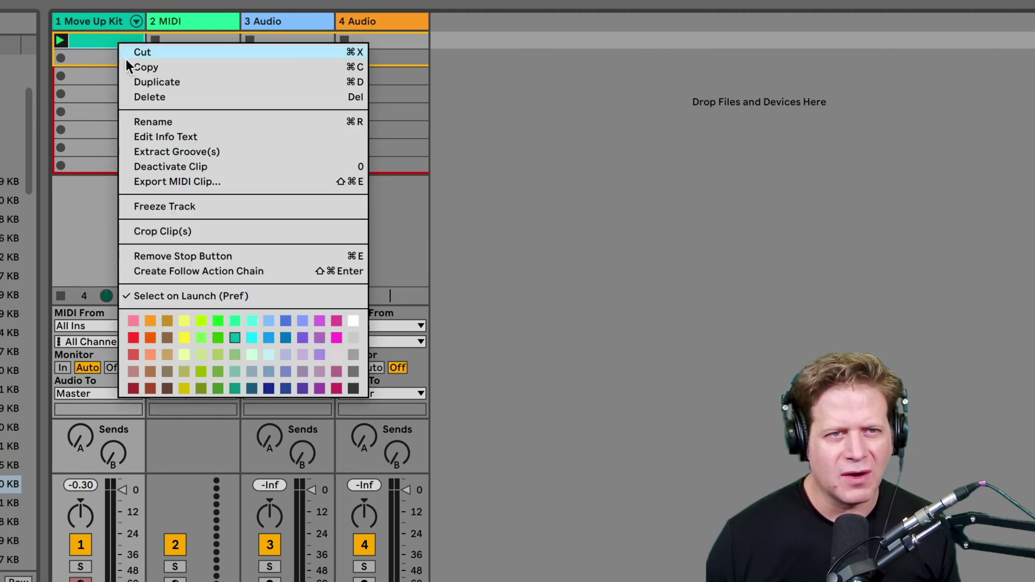
click(167, 122)
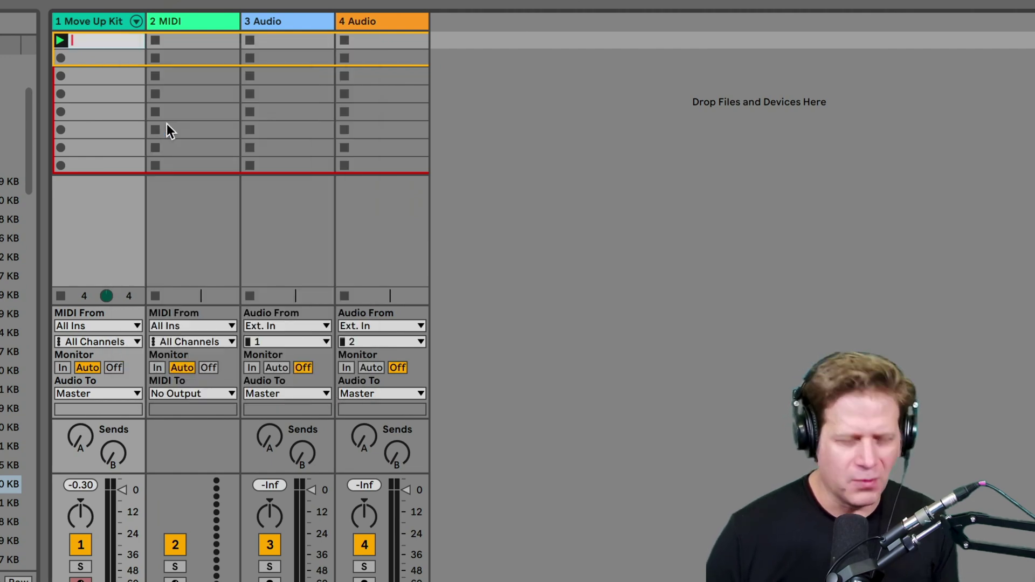
text(Beat)
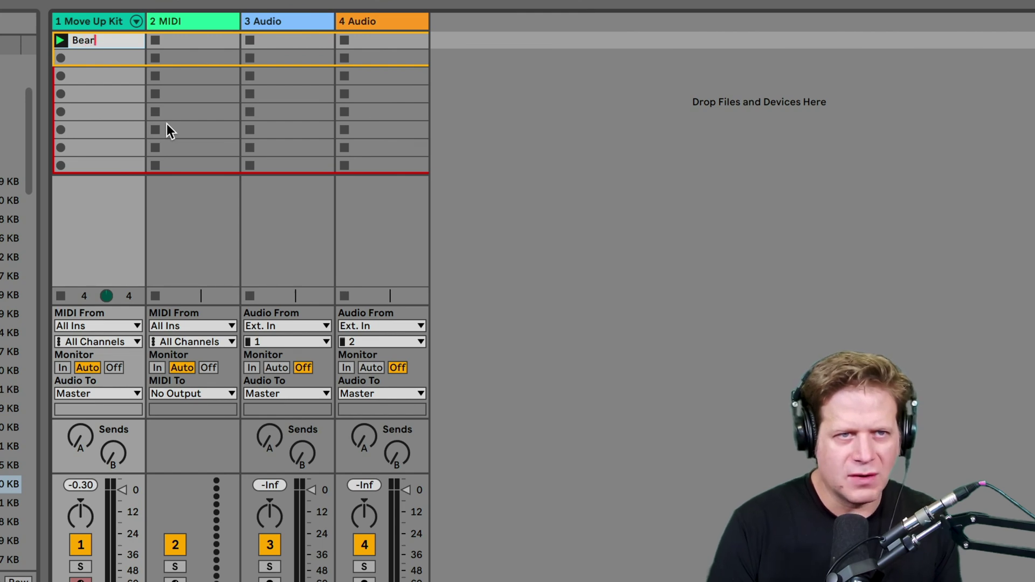
text( 1)
key(Return)
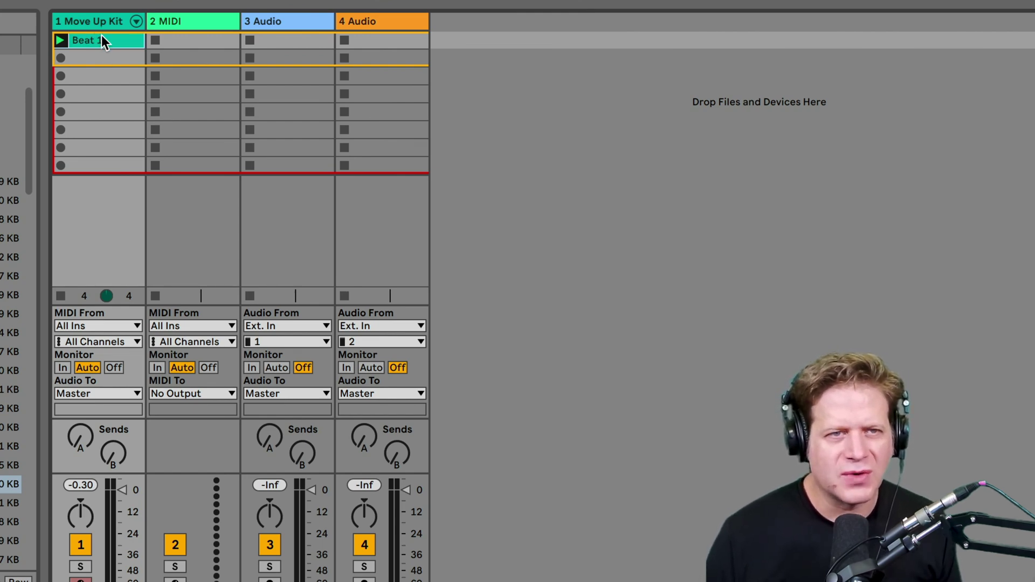
Step: Copy Beat 1 into the slot below and colour the copy bright green
drag(110, 40, 117, 56)
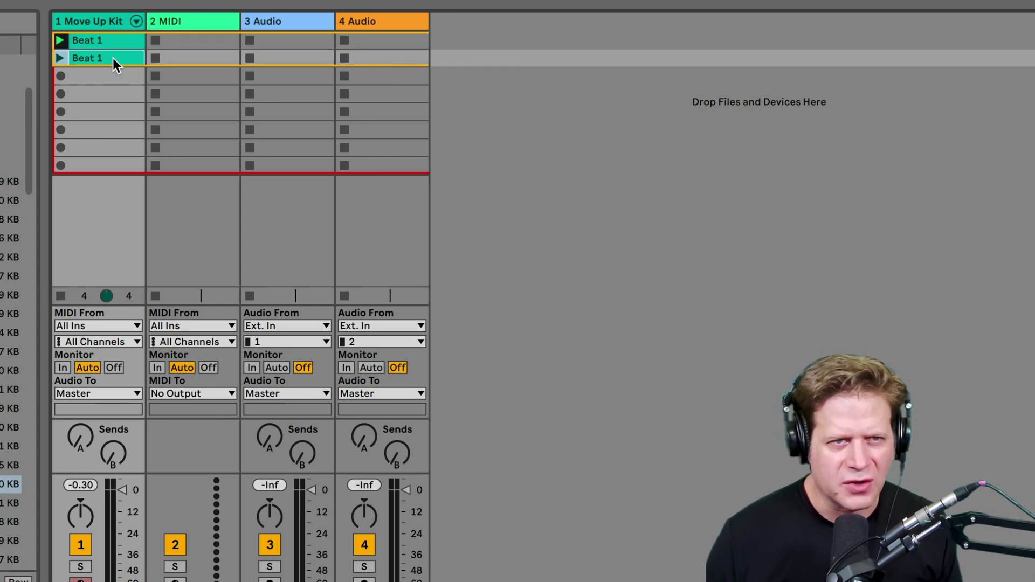
right_click(113, 64)
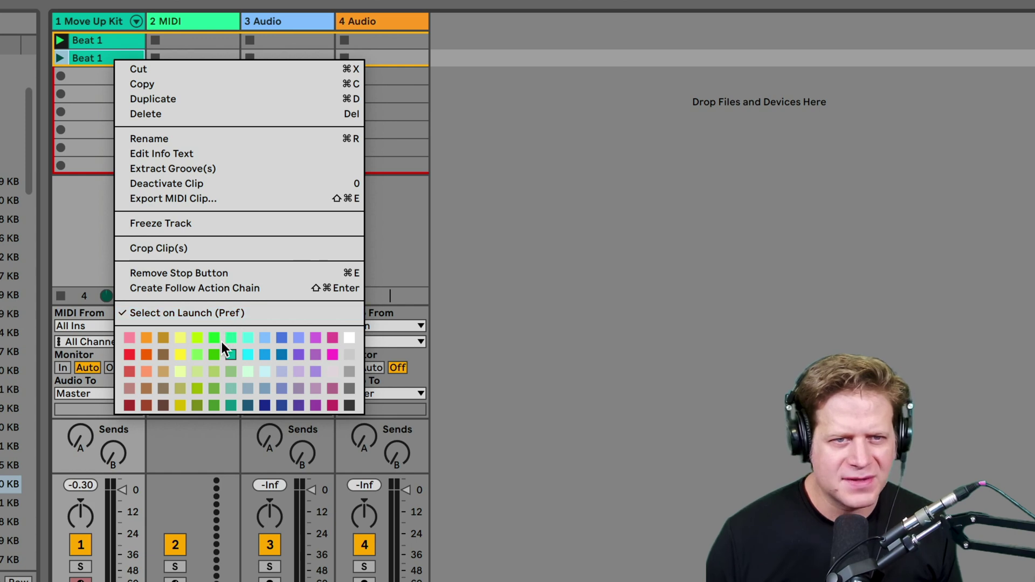
click(215, 354)
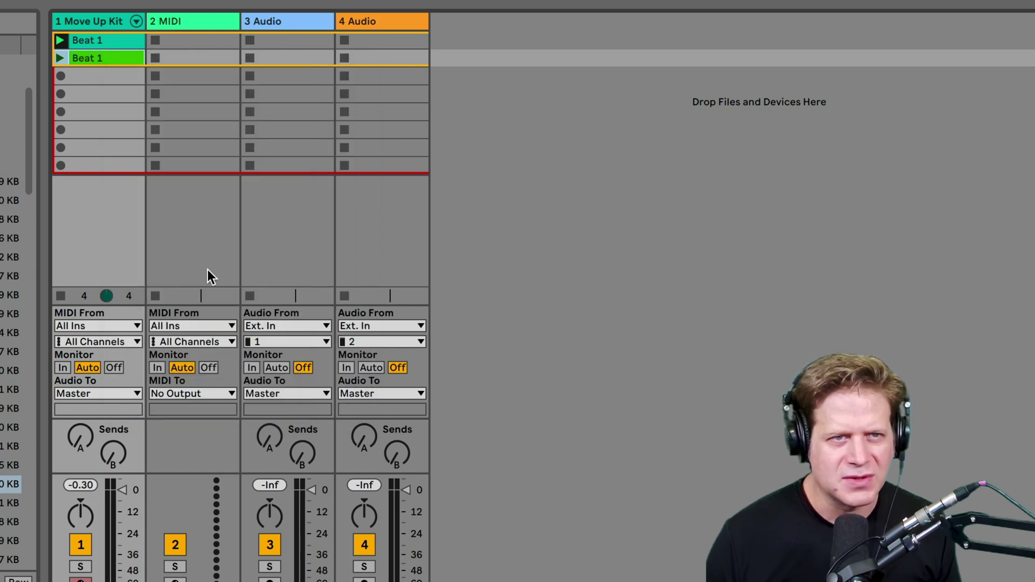
click(201, 231)
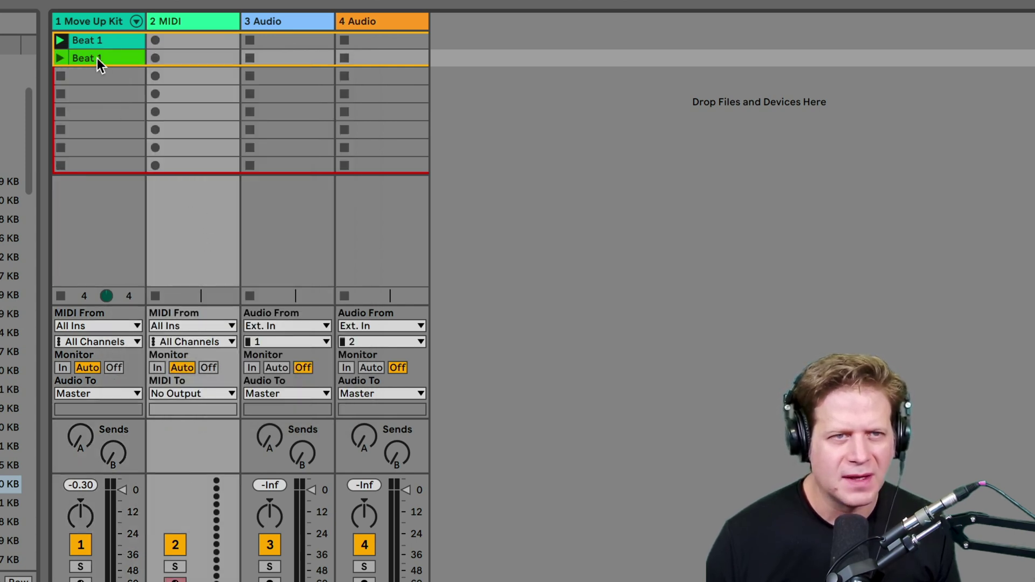
click(118, 95)
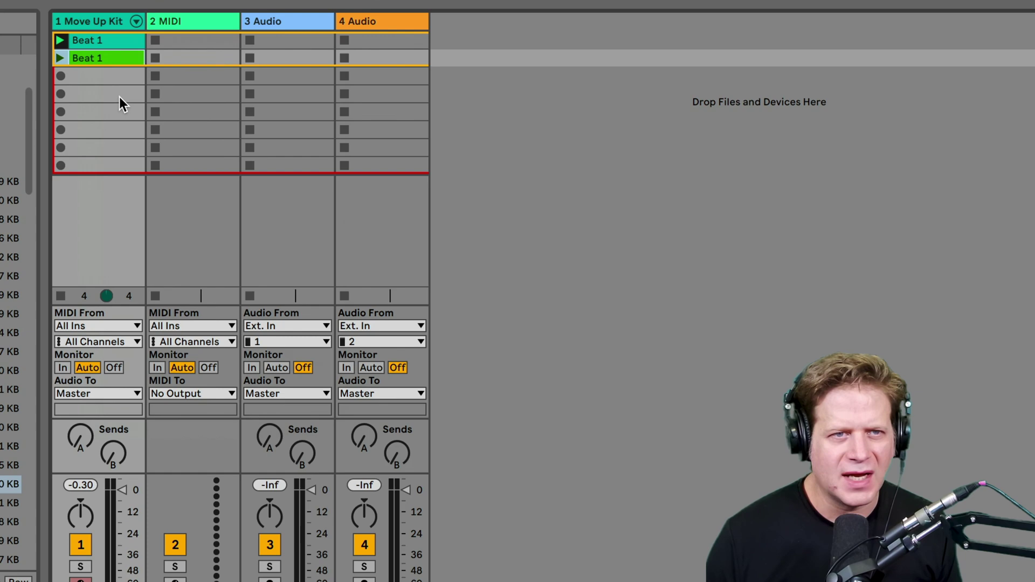
Step: Rename the copied clip from 'Beat 1' to 'Beat 2'
right_click(99, 57)
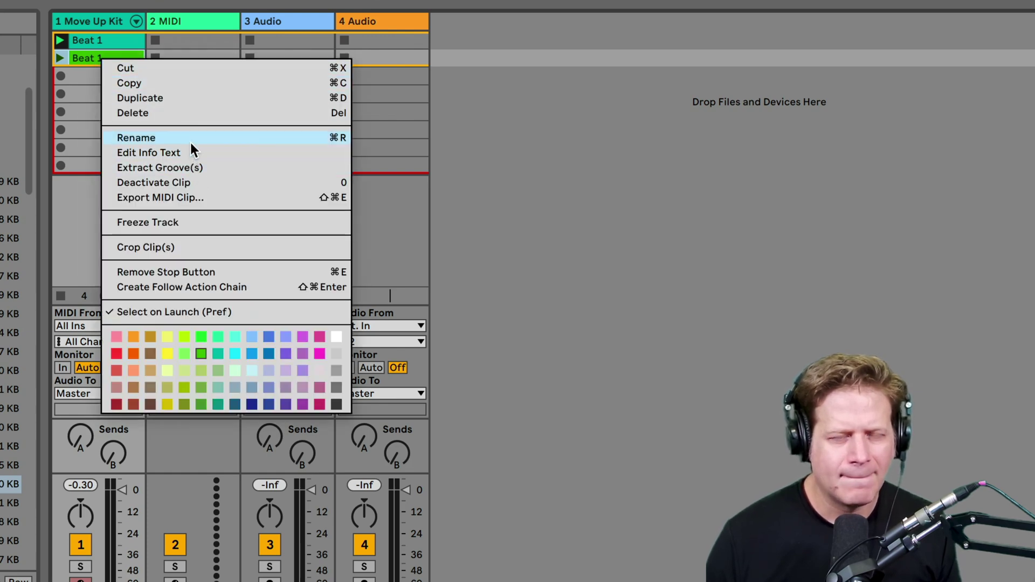
click(191, 142)
key(Right)
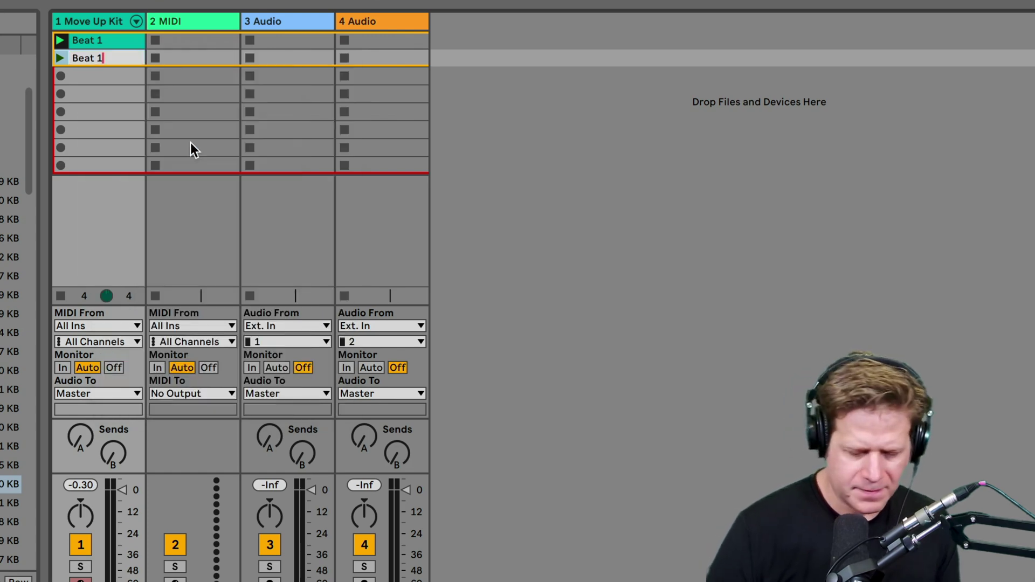
key(BackSpace)
text(2)
key(Return)
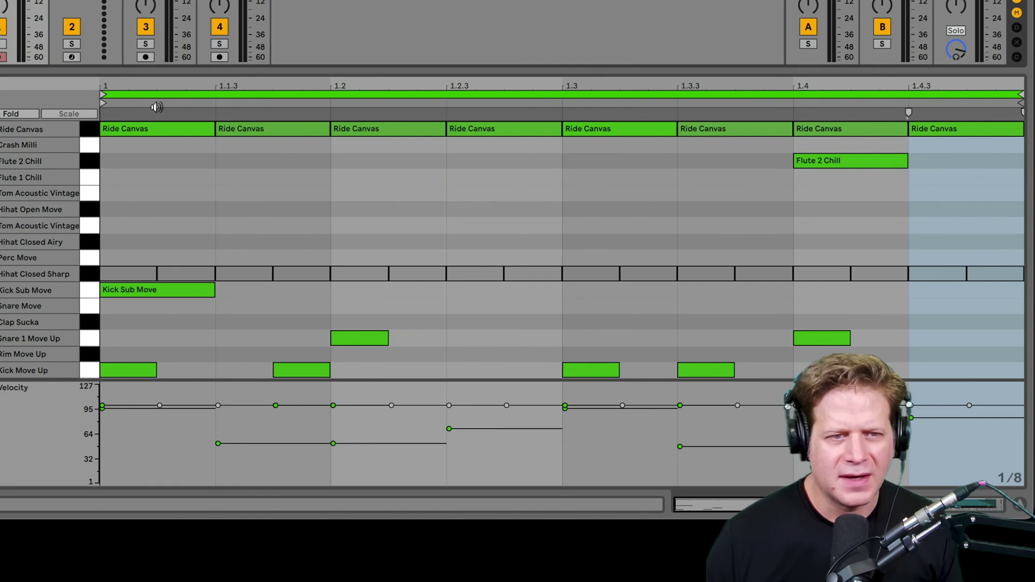
Step: Activate all sixteen Hihat Closed Sharp notes in Beat 2 and play the clip
click(89, 131)
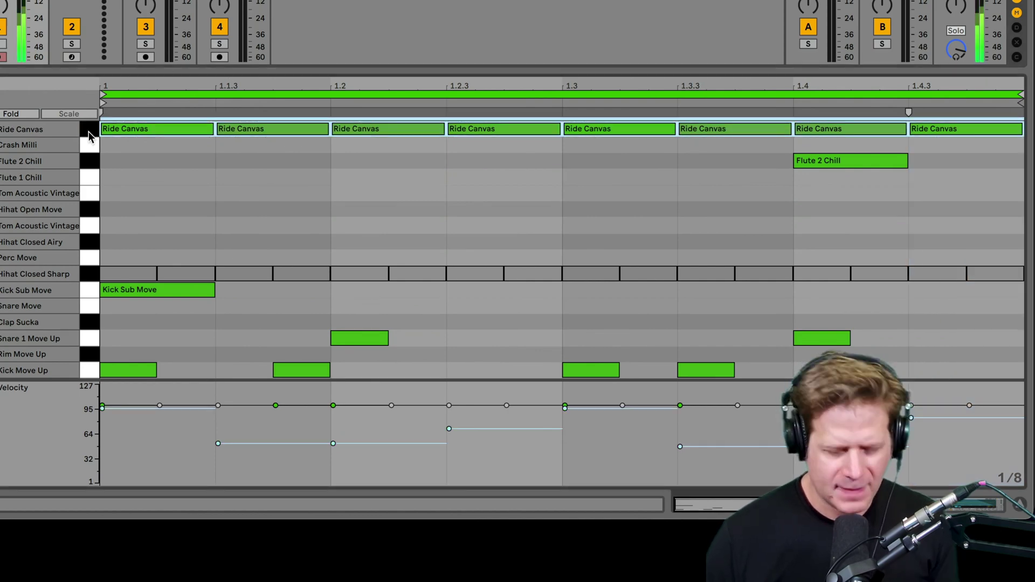
click(90, 275)
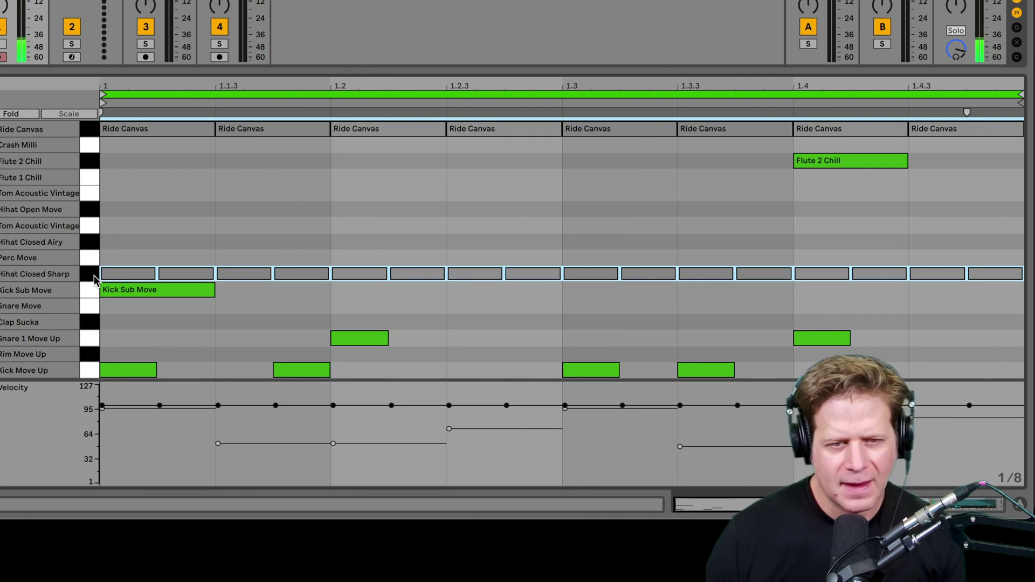
key(0)
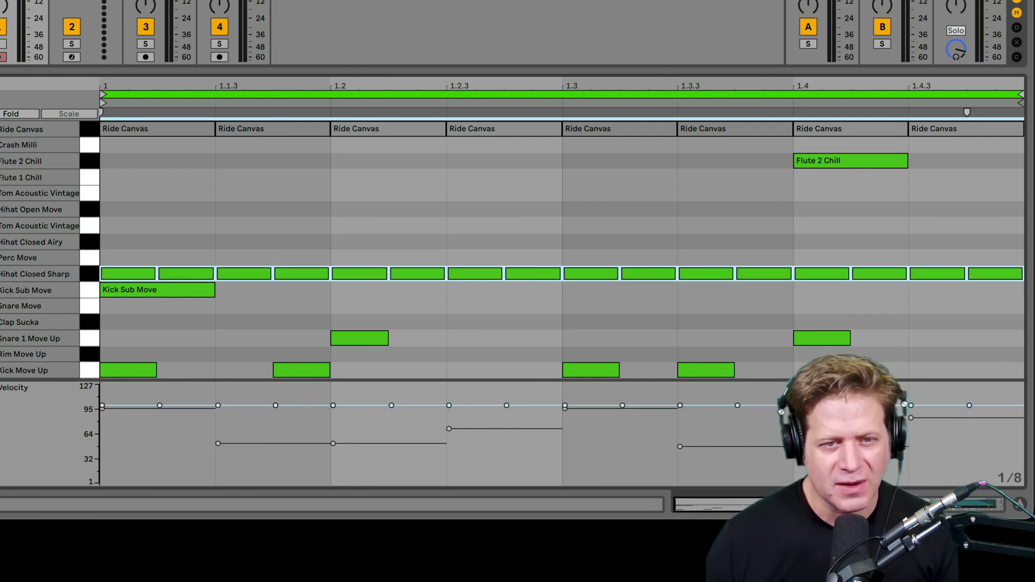
key(space)
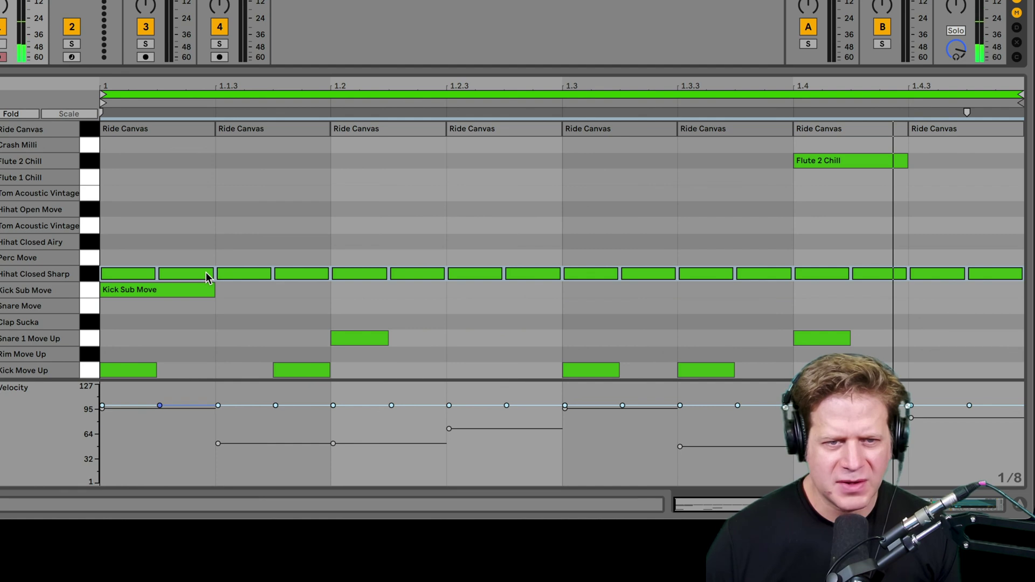
Step: Lengthen the hi-hats until they touch and soften the three after the first downbeat to about 75
drag(205, 271, 265, 272)
click(274, 256)
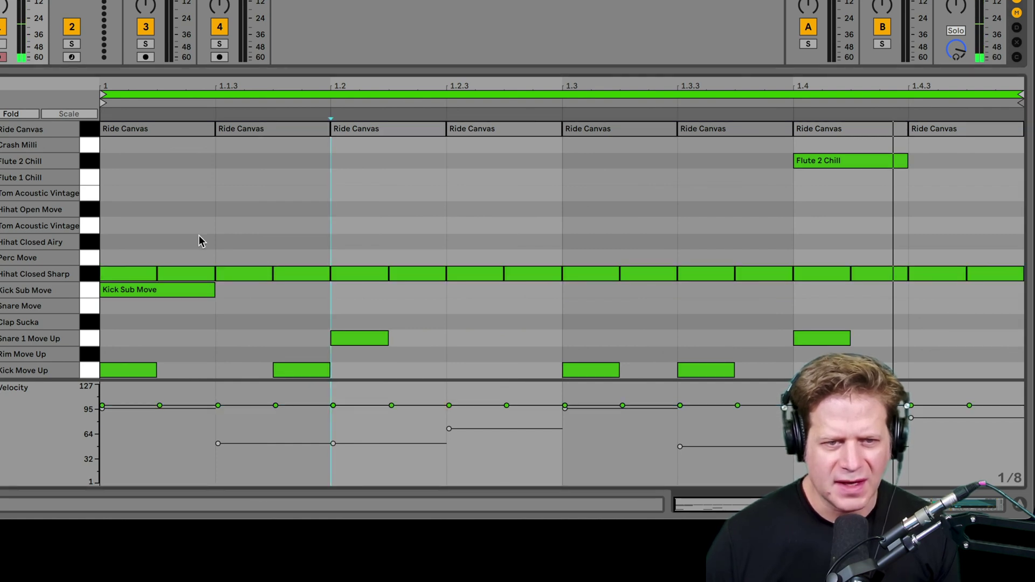
drag(200, 241, 289, 282)
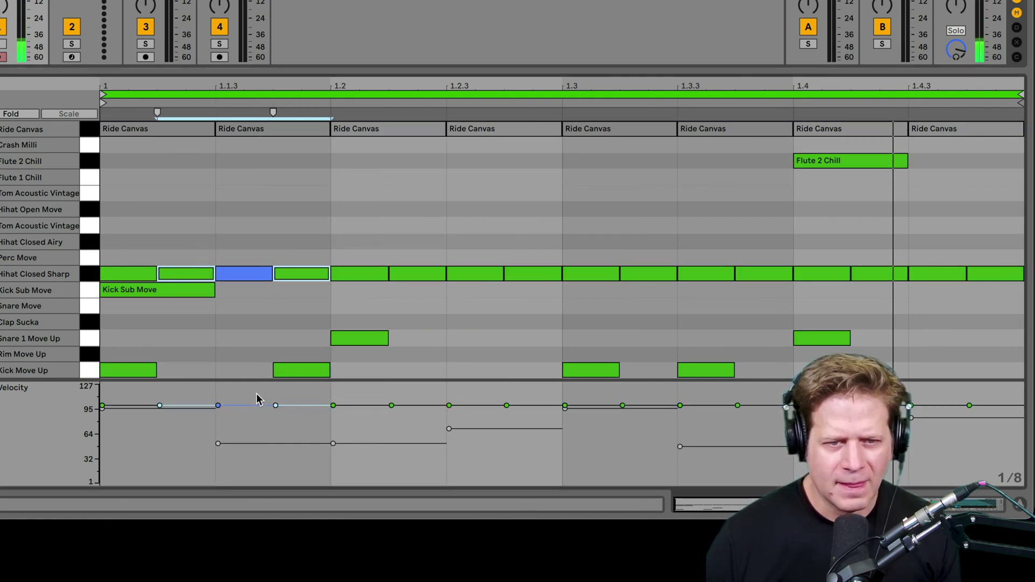
drag(259, 408, 259, 429)
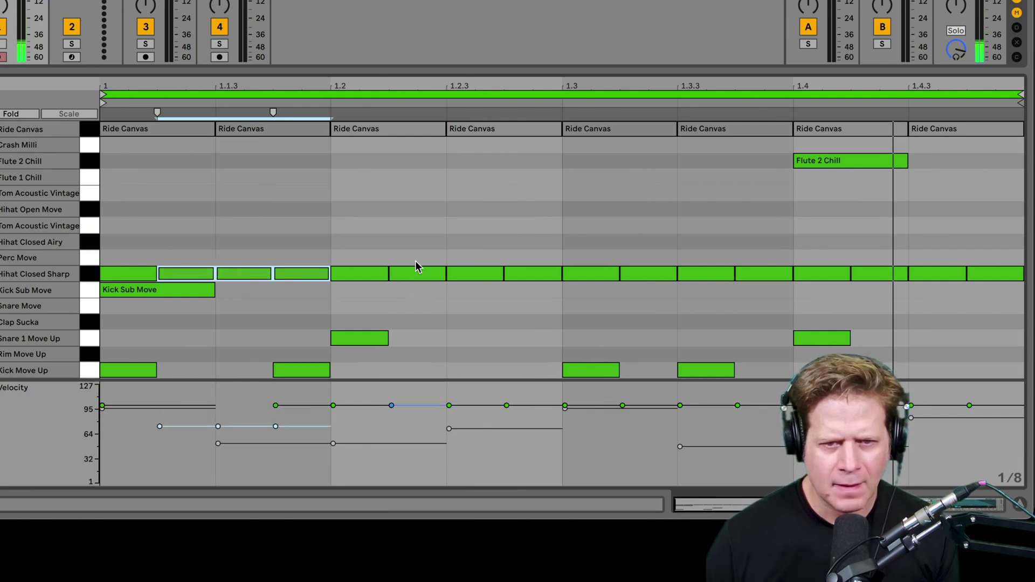
Step: Soften the remaining three groups of off-beat hi-hats to velocities around 63–70
drag(416, 254, 510, 300)
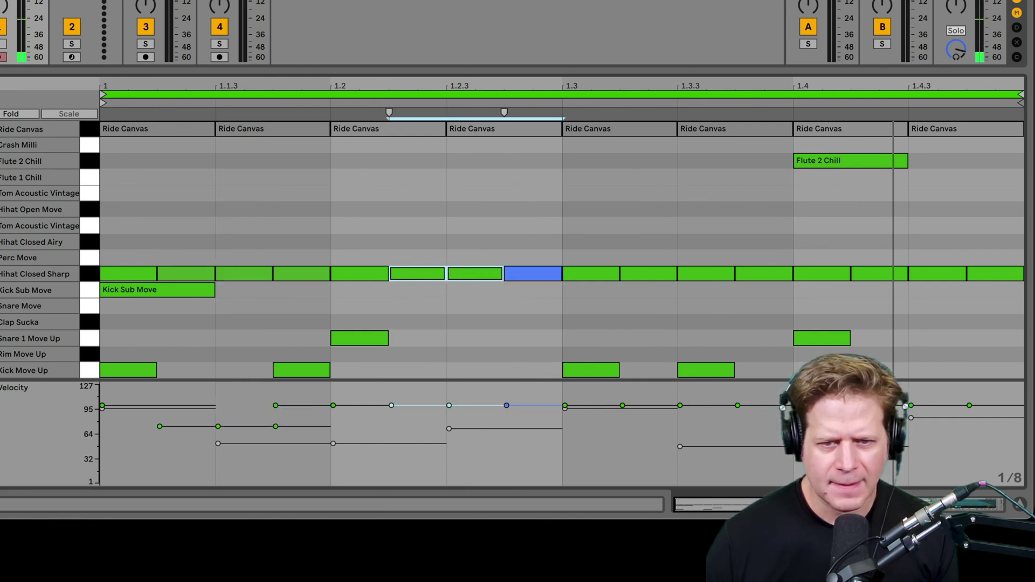
drag(506, 405, 506, 437)
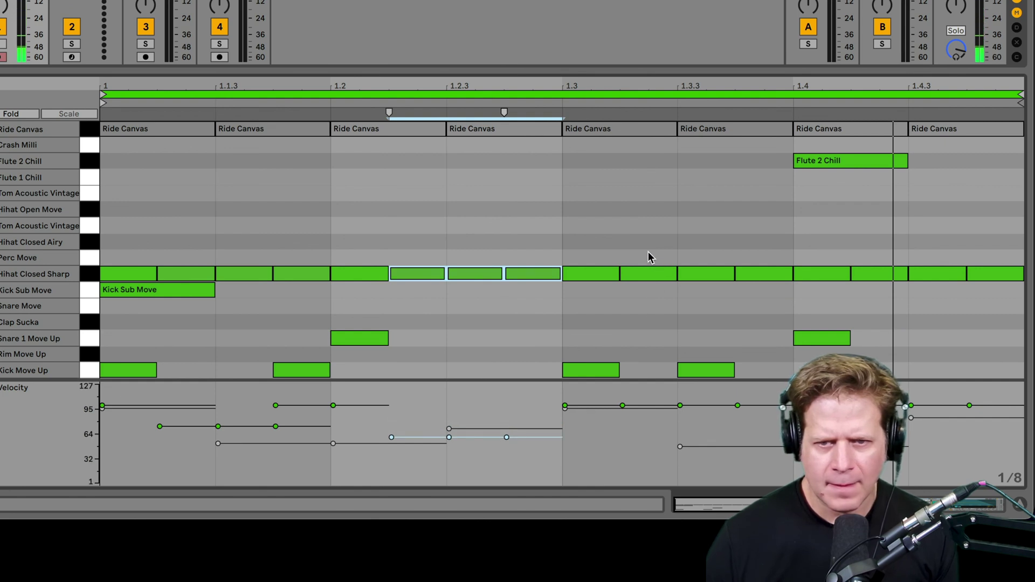
drag(645, 245, 768, 318)
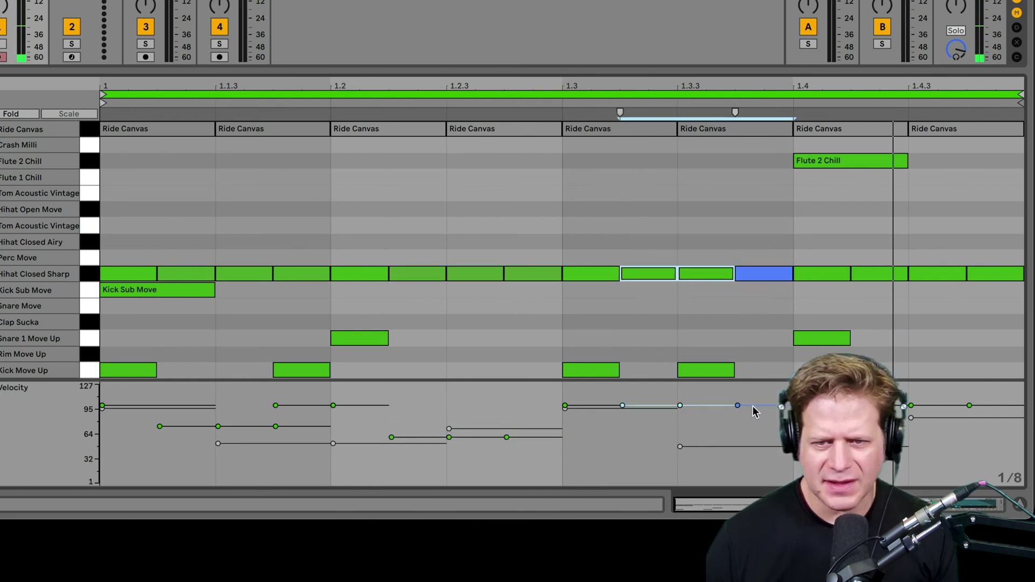
drag(753, 407, 753, 435)
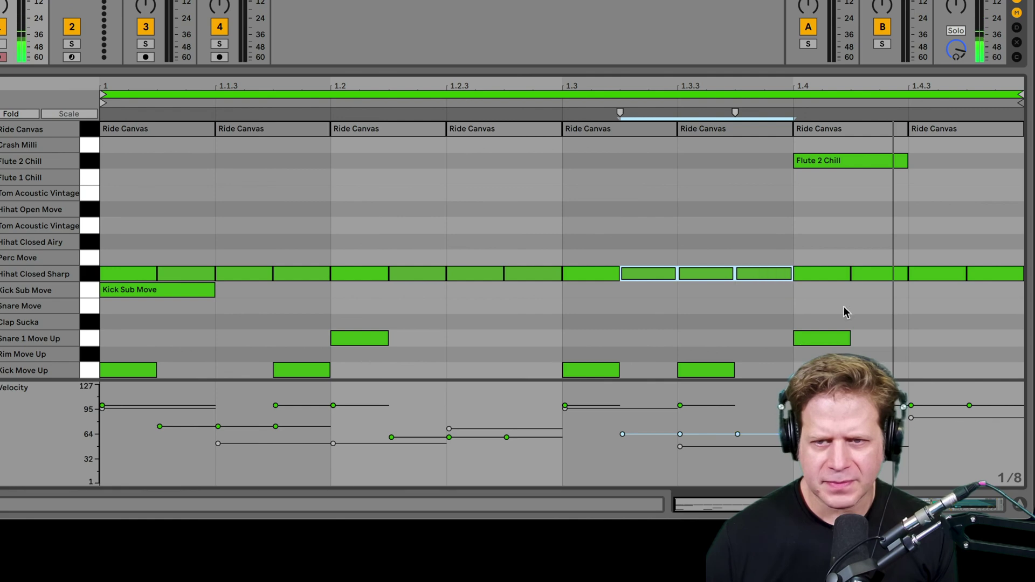
drag(884, 254, 982, 290)
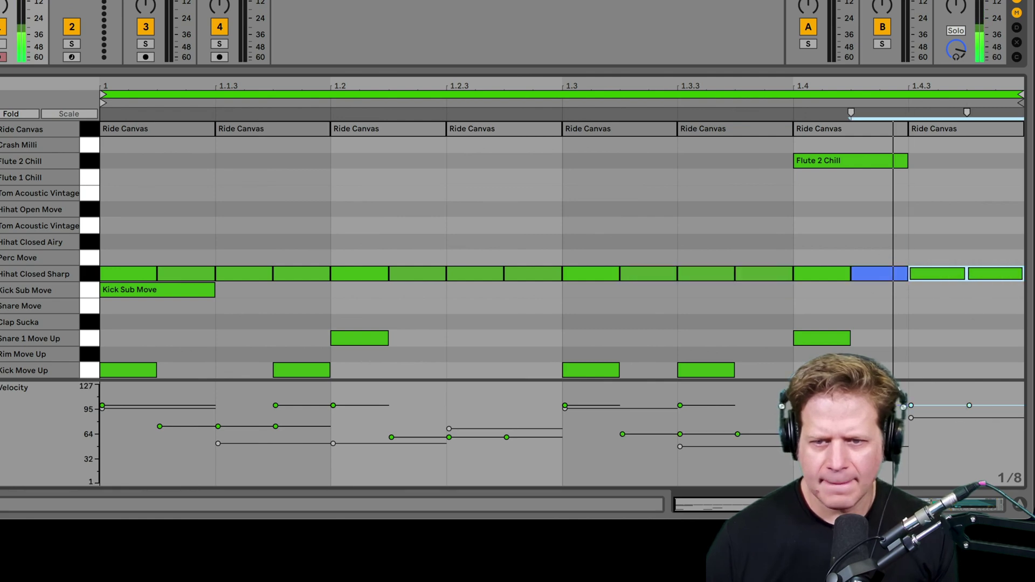
drag(853, 405, 853, 428)
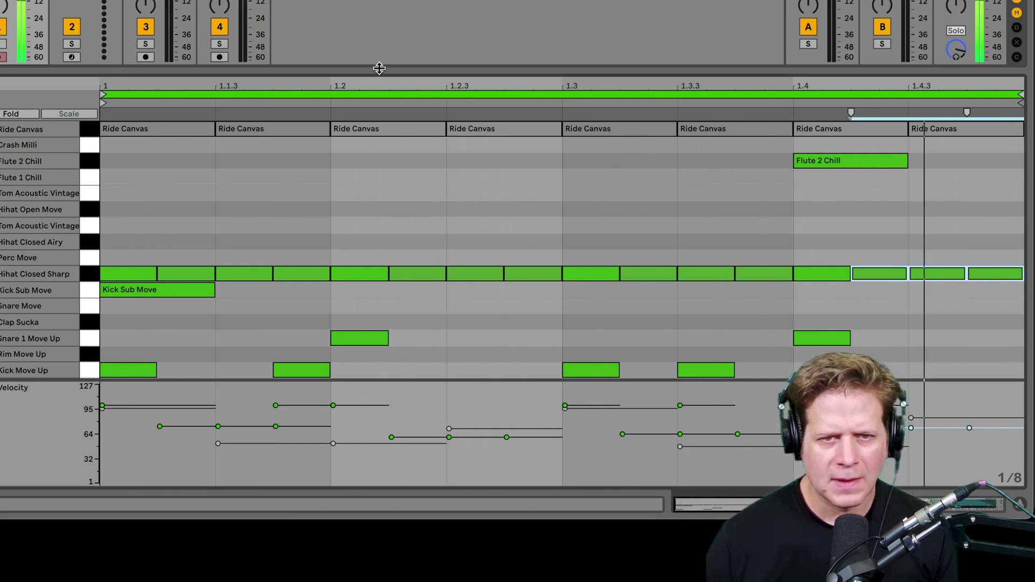
drag(376, 65, 372, 247)
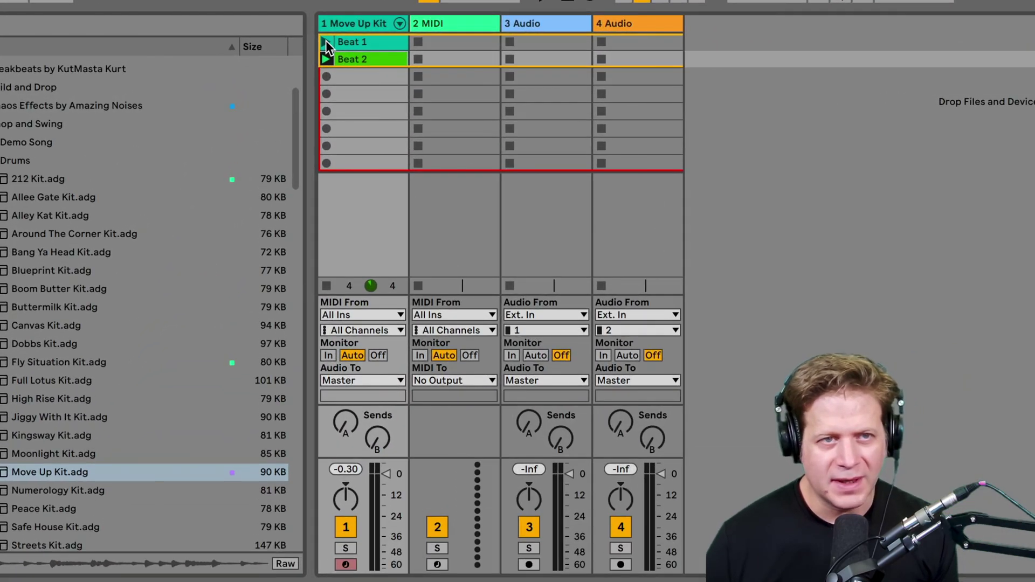
Step: Launch Beat 1, then Beat 2, then Beat 1 again to compare the two clips
click(326, 41)
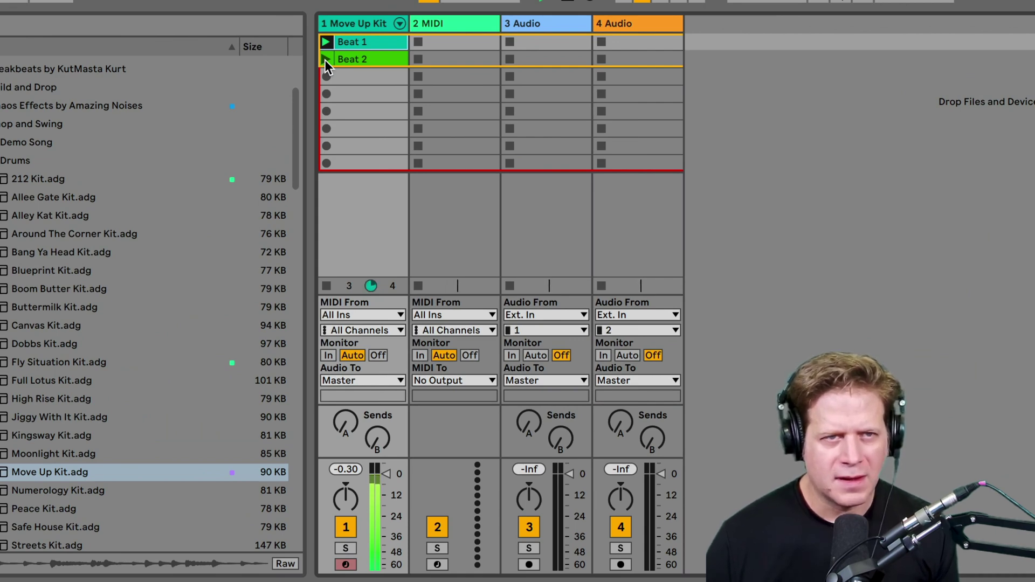
click(325, 60)
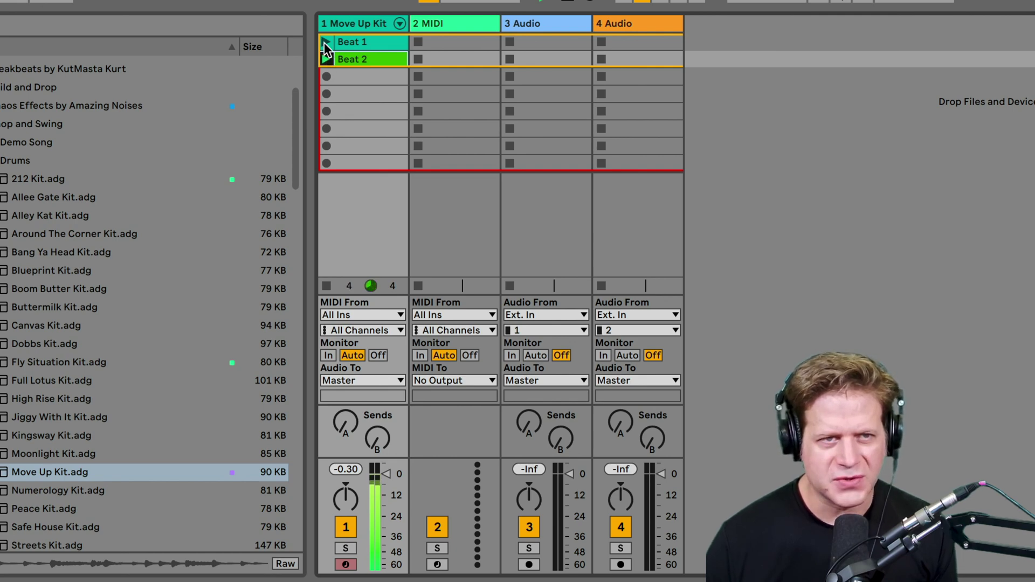
click(325, 44)
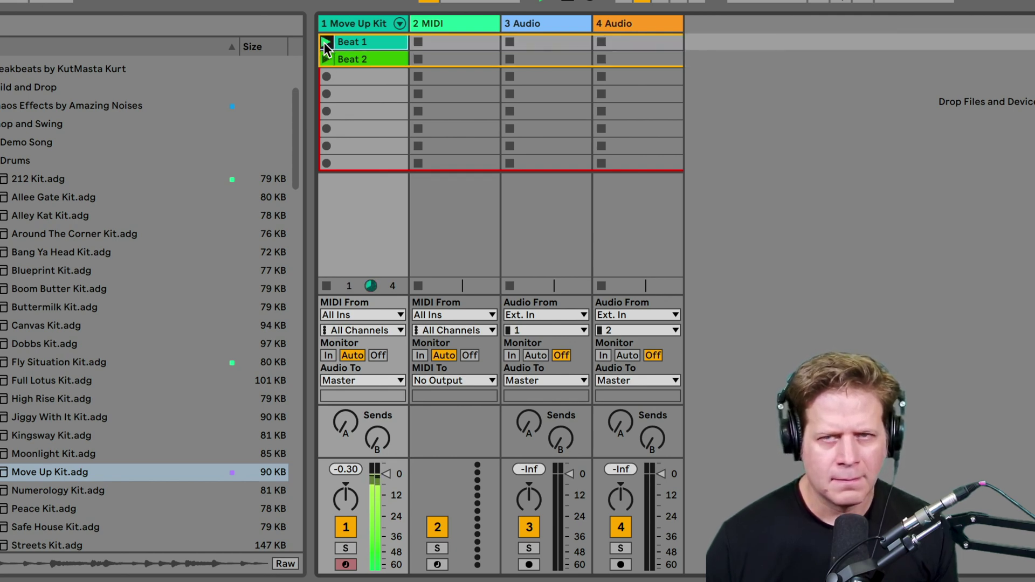